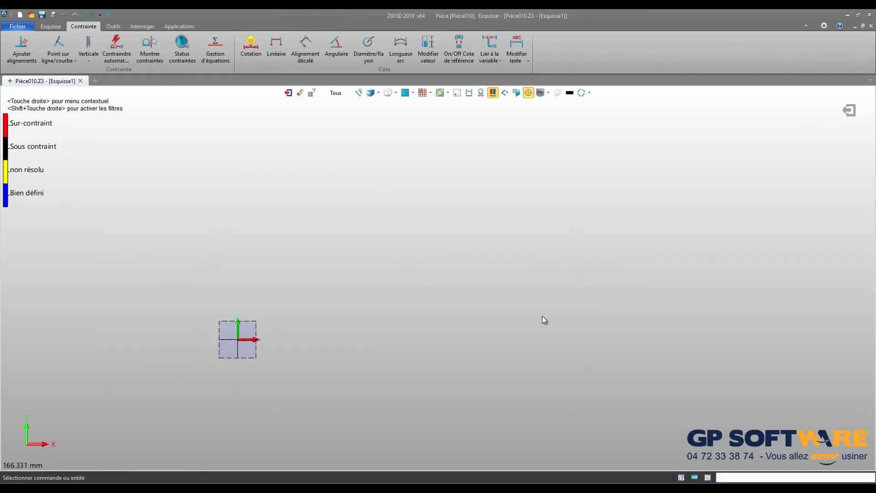
Review the sketch tools for polygons, text, trimming, ready-made shapes, moving and scaling
{"action": "scroll", "coordinate": [522, 320], "scroll_direction": "up", "scroll_amount": 1}
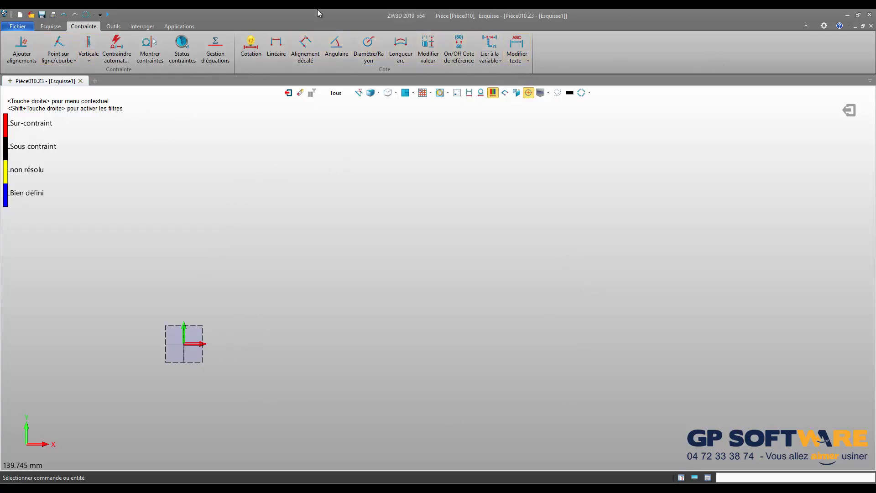
{"action": "left_click", "coordinate": [50, 26]}
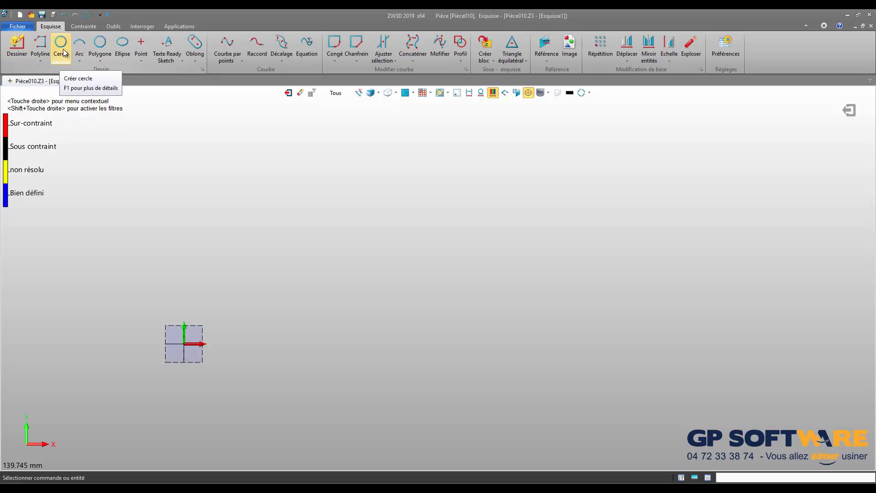
{"action": "left_click", "coordinate": [99, 59]}
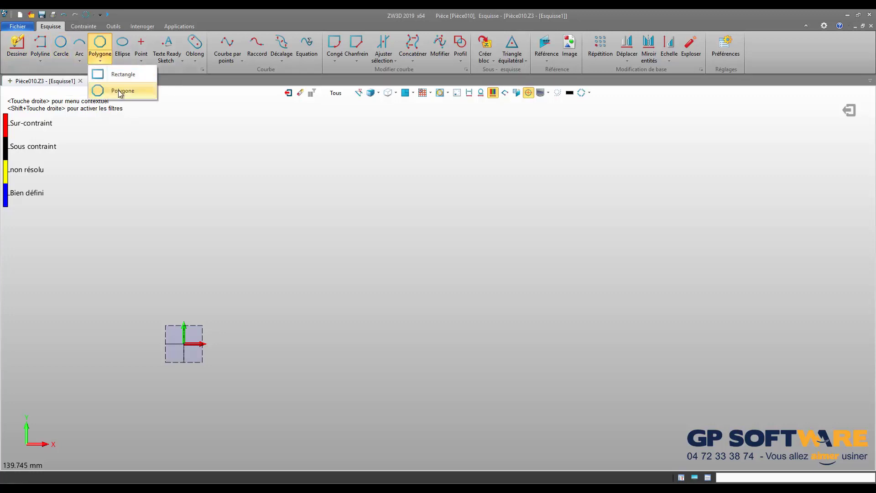
{"action": "left_click", "coordinate": [188, 69]}
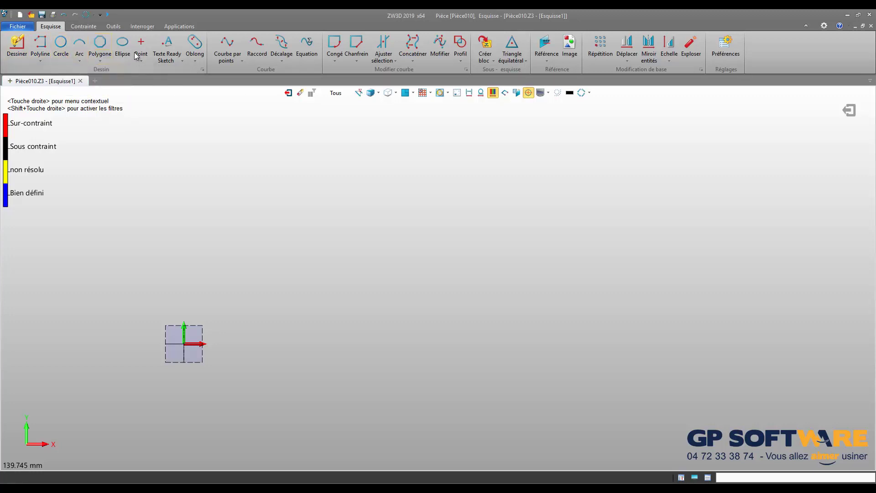
{"action": "left_click", "coordinate": [169, 61]}
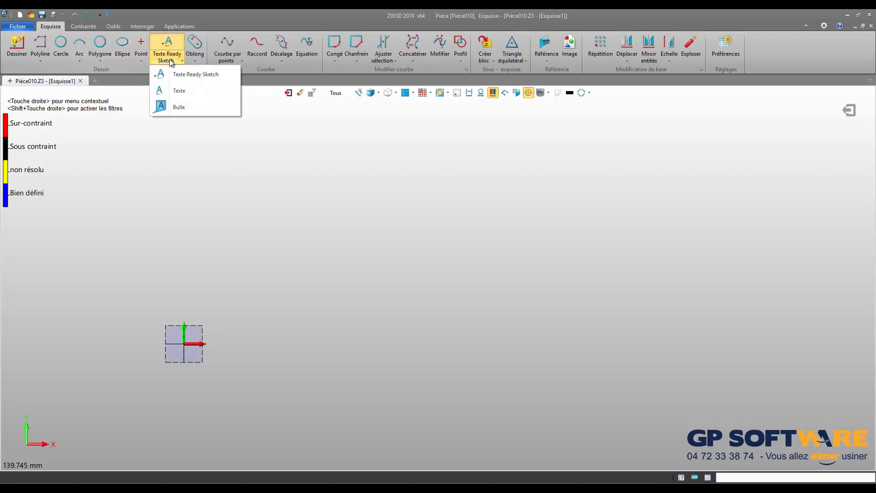
{"action": "left_click", "coordinate": [243, 42]}
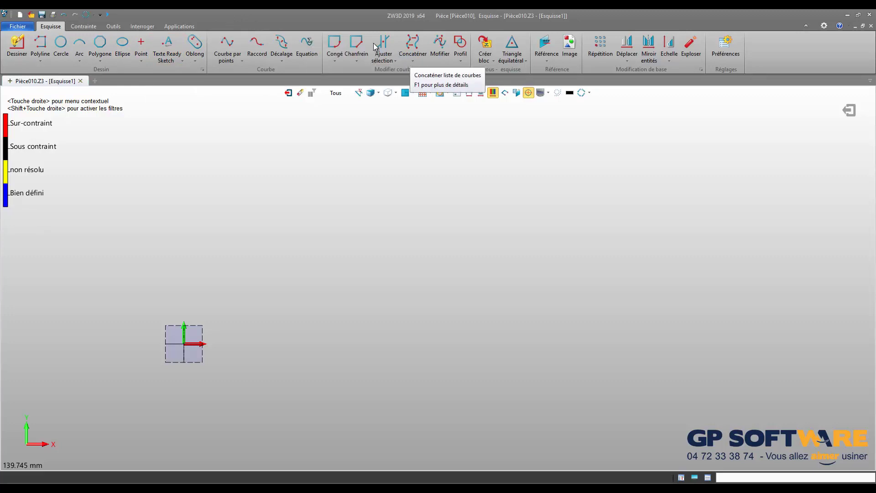
{"action": "left_click", "coordinate": [390, 61]}
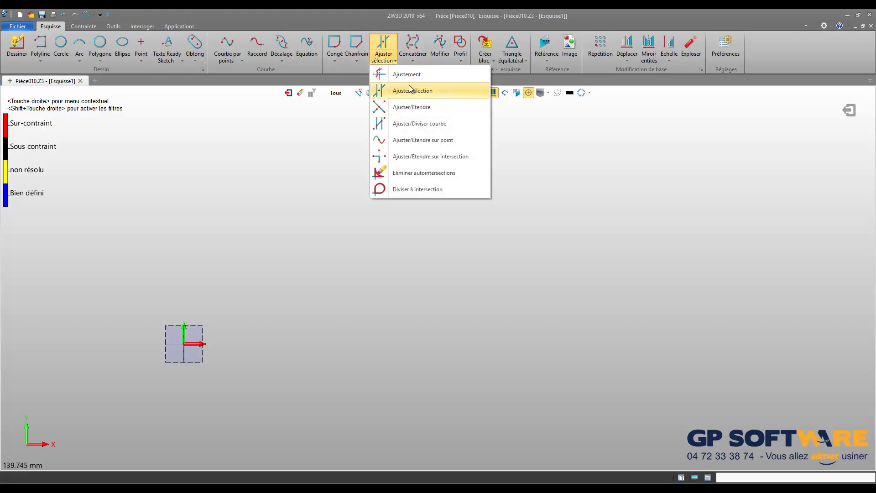
{"action": "left_click", "coordinate": [343, 61]}
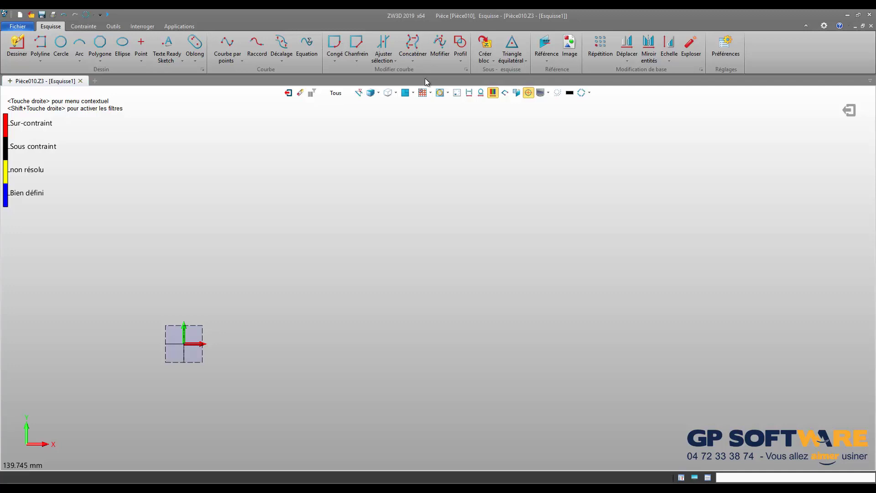
{"action": "left_click", "coordinate": [525, 60]}
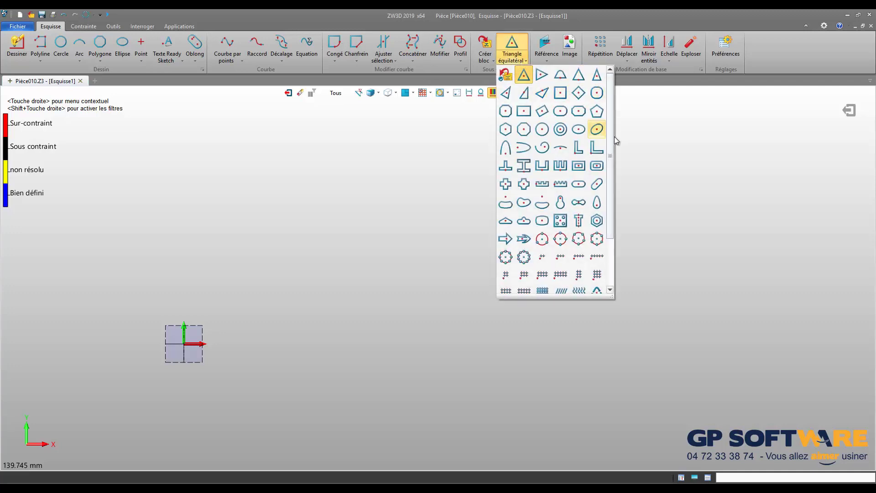
{"action": "mouse_move", "coordinate": [612, 137]}
{"action": "left_mouse_down"}
{"action": "mouse_move", "coordinate": [612, 168]}
{"action": "mouse_move", "coordinate": [611, 132]}
{"action": "left_mouse_up"}
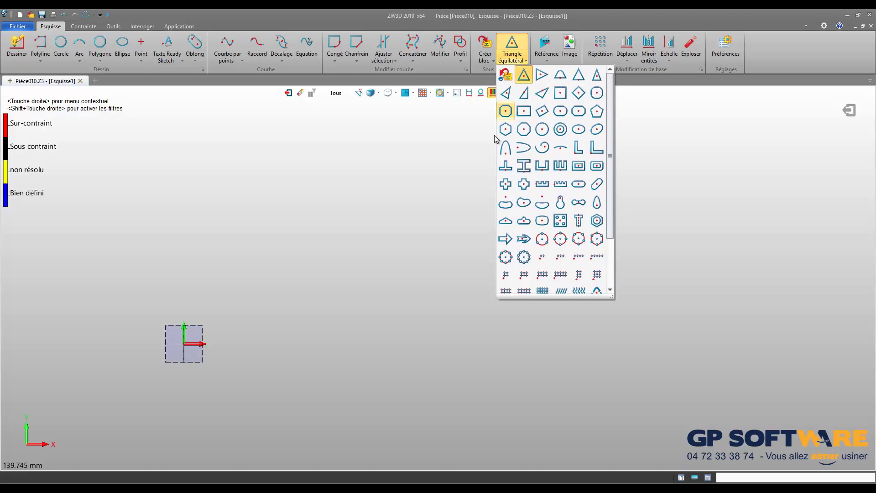
{"action": "left_click", "coordinate": [661, 212]}
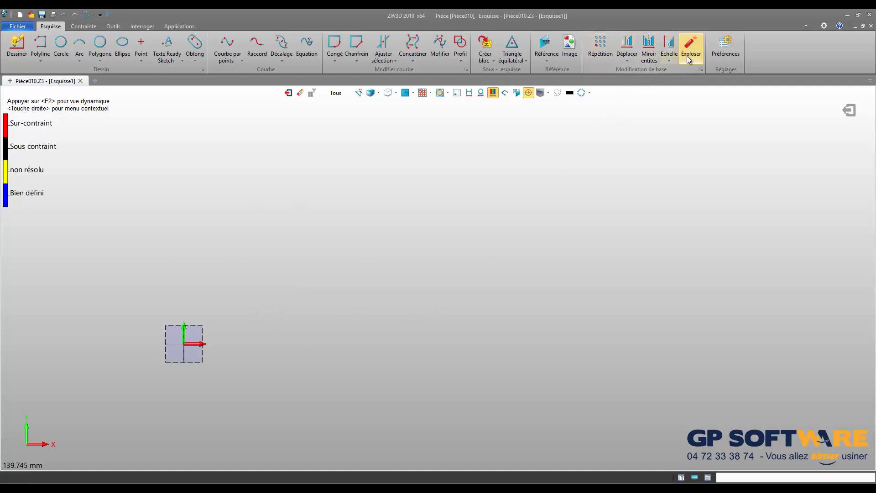
{"action": "left_click", "coordinate": [627, 50]}
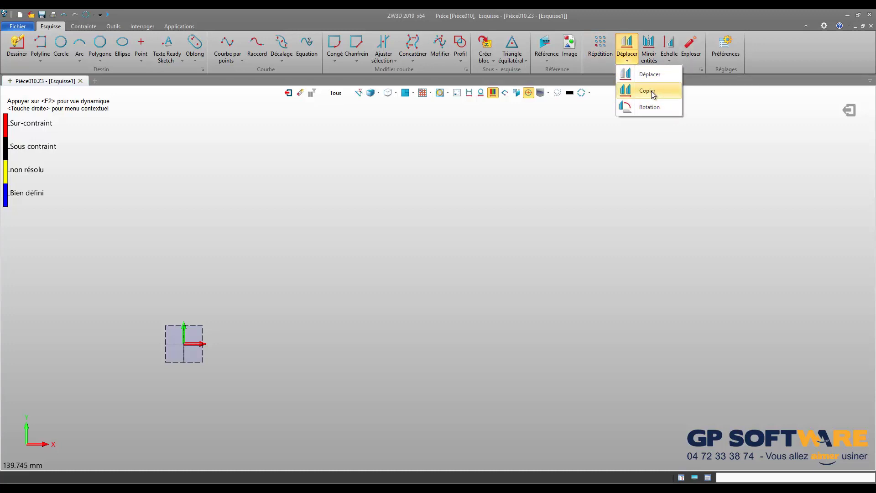
{"action": "left_click", "coordinate": [698, 188]}
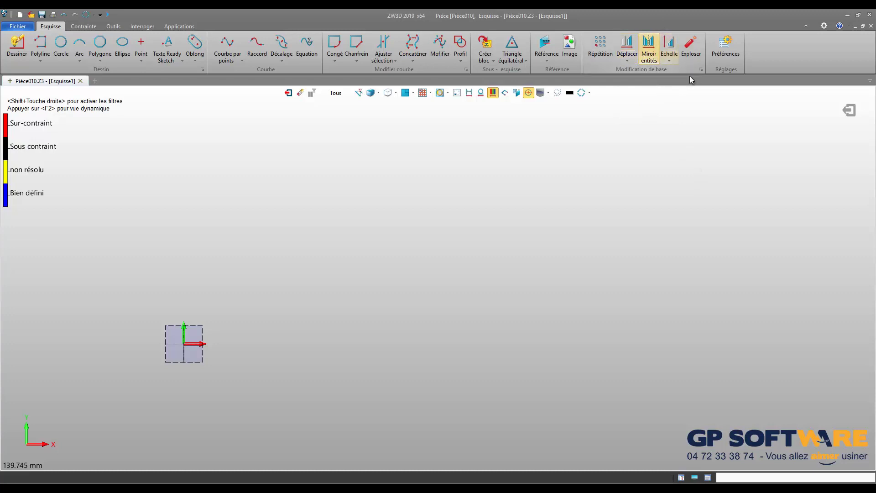
{"action": "left_click", "coordinate": [668, 60]}
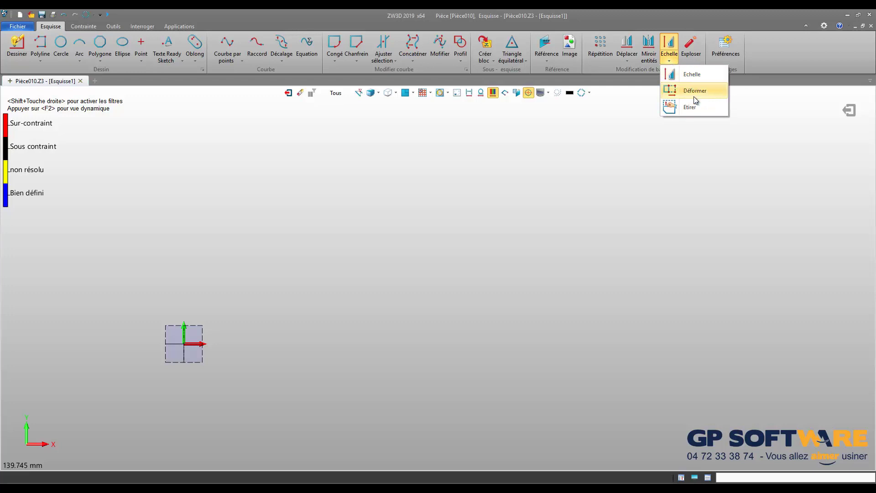
{"action": "left_click", "coordinate": [735, 206]}
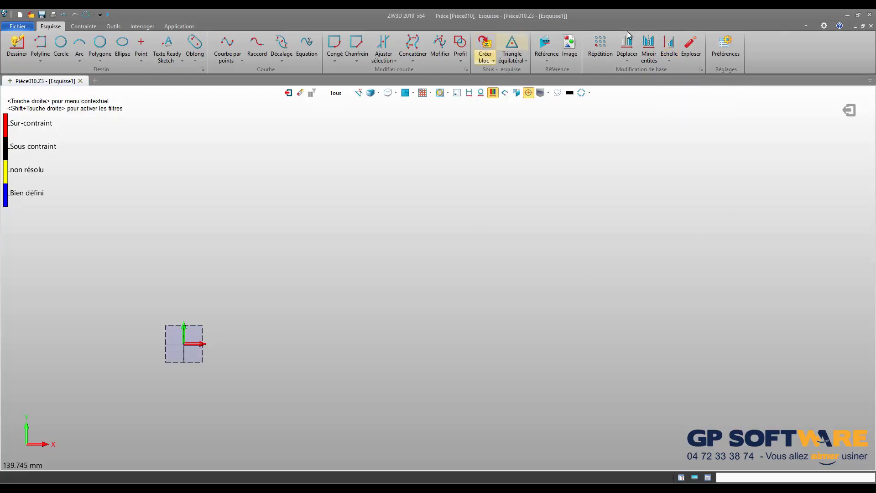
Sketch connected lines with the Draw tool: about 141 mm vertically down to the origin, a horizontal base rightward, and a right side about 355 mm high
{"action": "scroll", "coordinate": [324, 291], "scroll_direction": "down", "scroll_amount": 2}
{"action": "scroll", "coordinate": [323, 287], "scroll_direction": "up", "scroll_amount": 1}
{"action": "scroll", "coordinate": [329, 176], "scroll_direction": "up", "scroll_amount": 1}
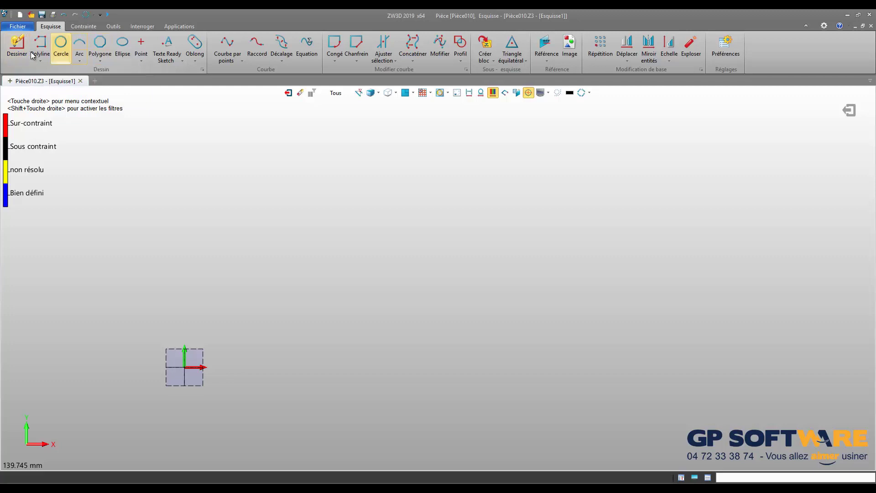
{"action": "left_click", "coordinate": [17, 45]}
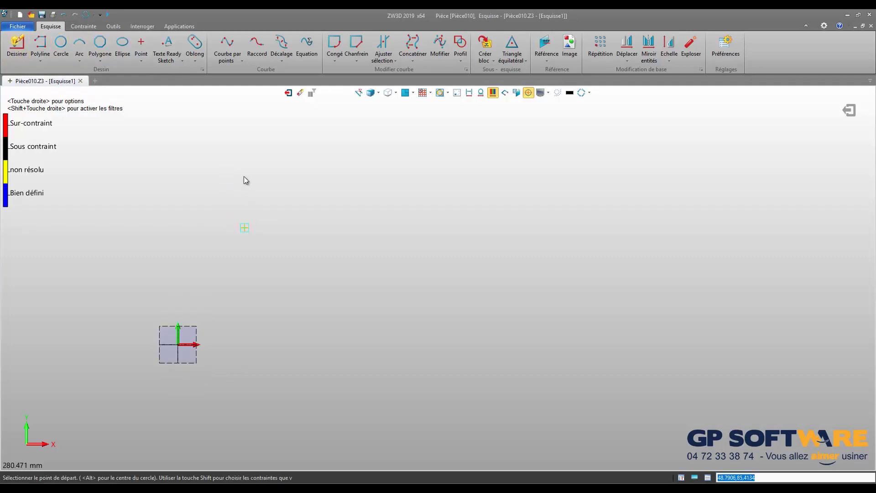
{"action": "left_click", "coordinate": [178, 153]}
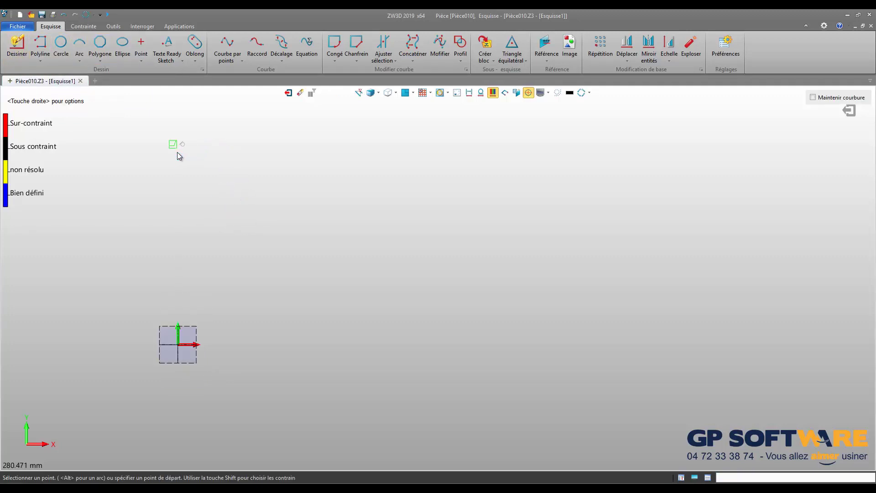
{"action": "left_click", "coordinate": [172, 348]}
{"action": "scroll", "coordinate": [333, 407], "scroll_direction": "down", "scroll_amount": 2}
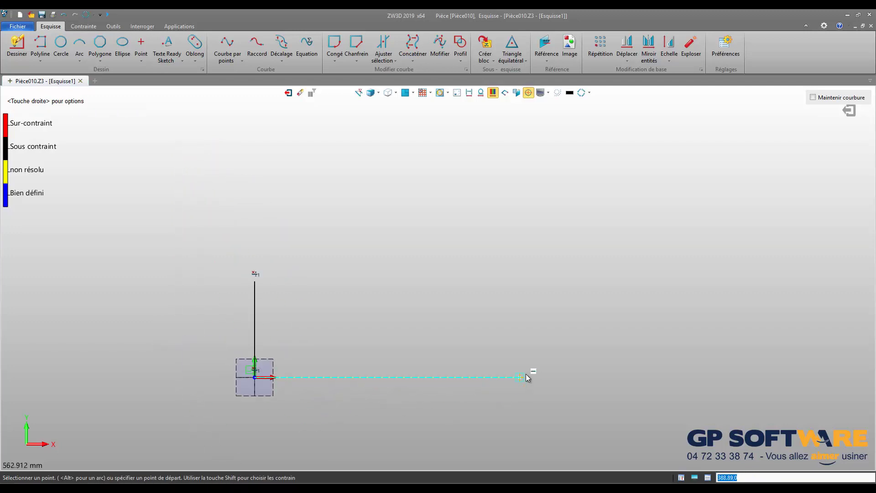
{"action": "left_click", "coordinate": [552, 378]}
{"action": "scroll", "coordinate": [562, 195], "scroll_direction": "down", "scroll_amount": 1}
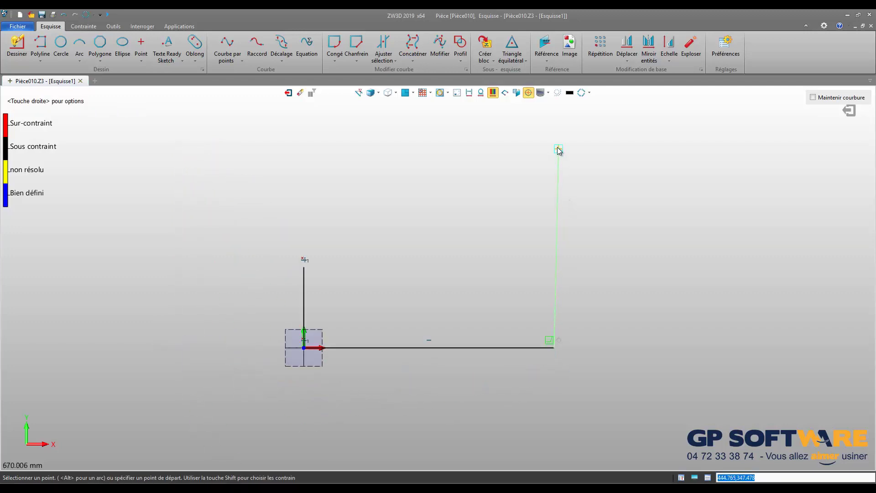
{"action": "left_click", "coordinate": [555, 145]}
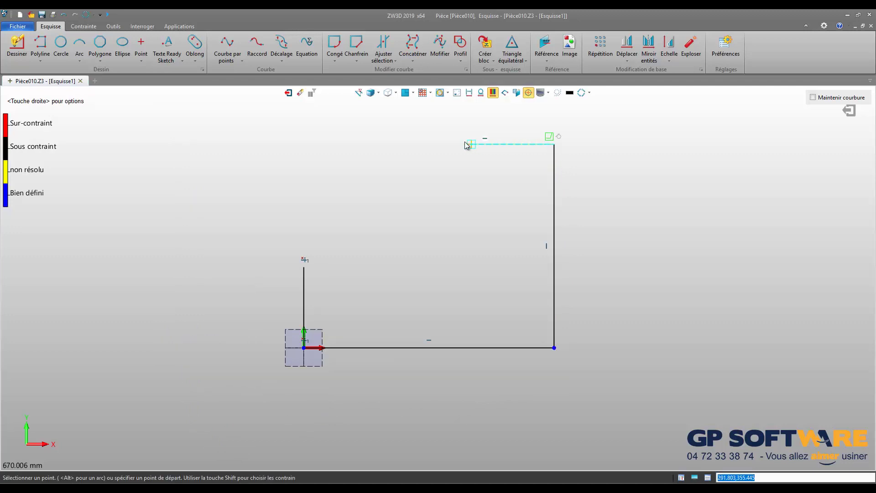
Add the horizontal top edge leftward from the right side, and toggle the next segment to arc mode and back to line
{"action": "scroll", "coordinate": [462, 145], "scroll_direction": "up", "scroll_amount": 4}
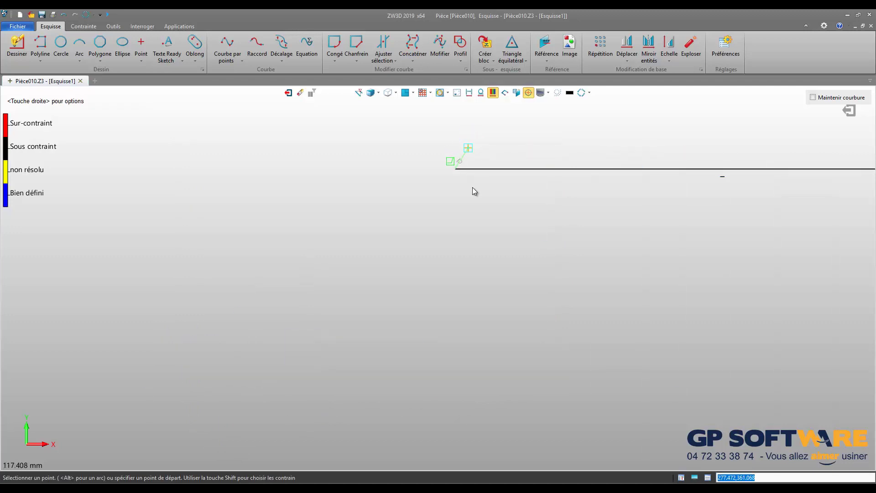
{"action": "left_click", "coordinate": [455, 169]}
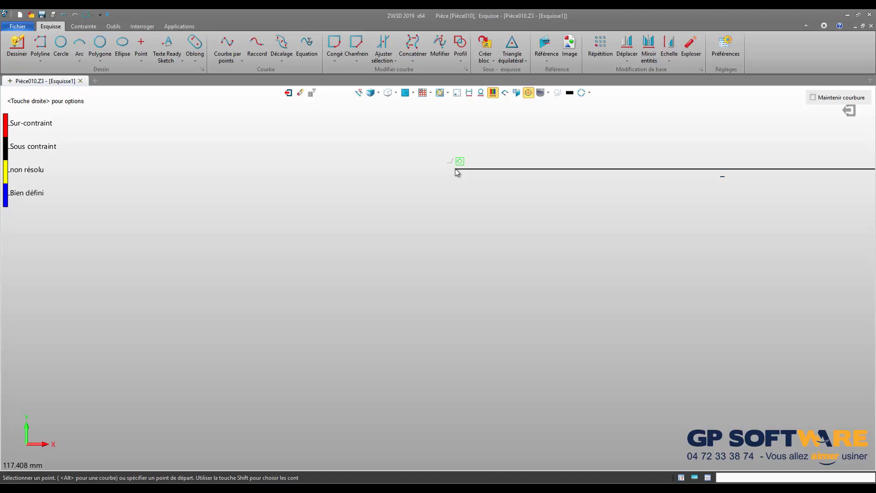
{"action": "key", "text": "alt"}
{"action": "key", "text": "alt"}
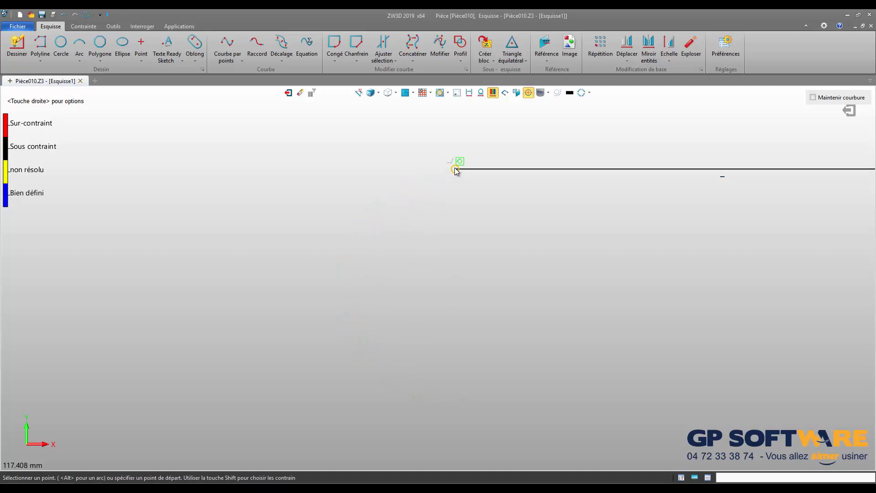
Close the stepped profile with a vertical line, a horizontal recess floor about 83 mm high, a short vertical rise and a horizontal edge to the starting point
{"action": "scroll", "coordinate": [454, 168], "scroll_direction": "down", "scroll_amount": 3}
{"action": "scroll", "coordinate": [473, 153], "scroll_direction": "down", "scroll_amount": 3}
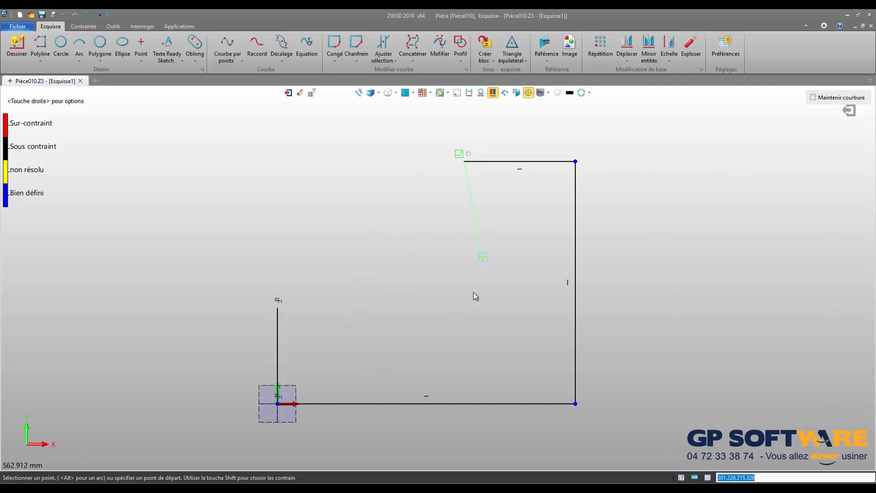
{"action": "left_click", "coordinate": [464, 346]}
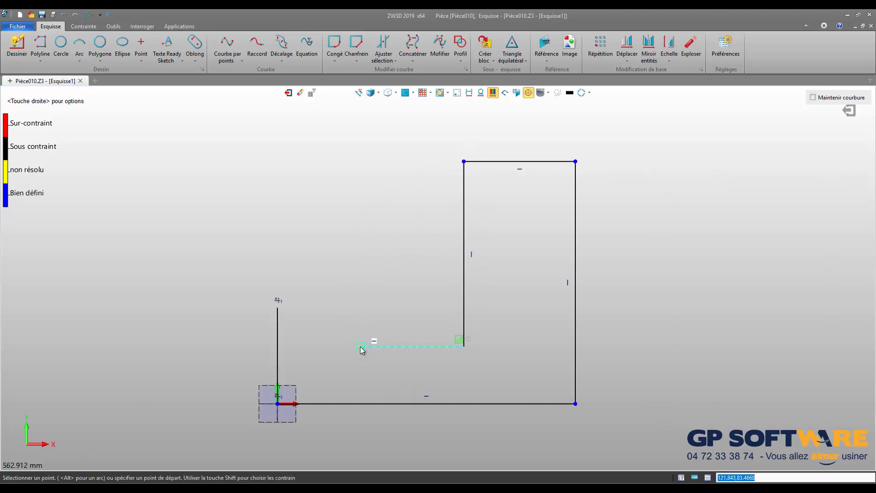
{"action": "left_click", "coordinate": [361, 347]}
{"action": "left_click", "coordinate": [360, 308]}
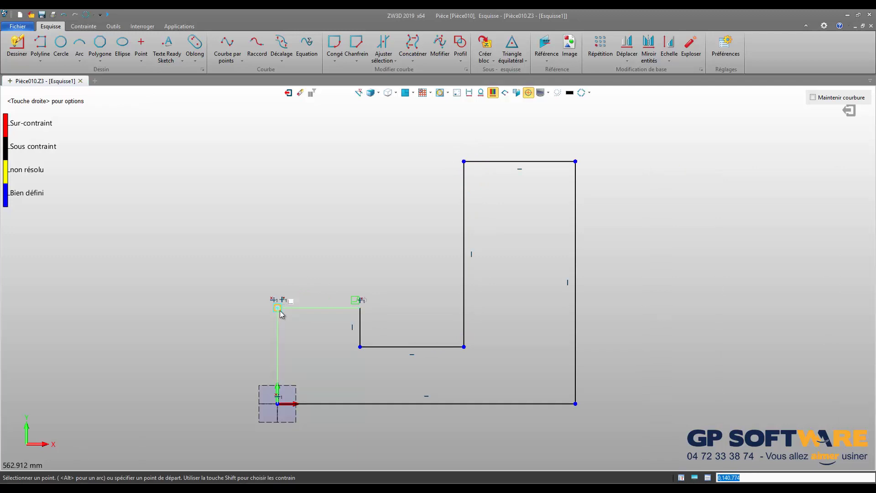
{"action": "left_click", "coordinate": [277, 308]}
Move the profile's upper-left horizontal edge and the recess floor upward
{"action": "scroll", "coordinate": [324, 240], "scroll_direction": "down", "scroll_amount": 1}
{"action": "scroll", "coordinate": [322, 237], "scroll_direction": "up", "scroll_amount": 1}
{"action": "scroll", "coordinate": [390, 286], "scroll_direction": "down", "scroll_amount": 3}
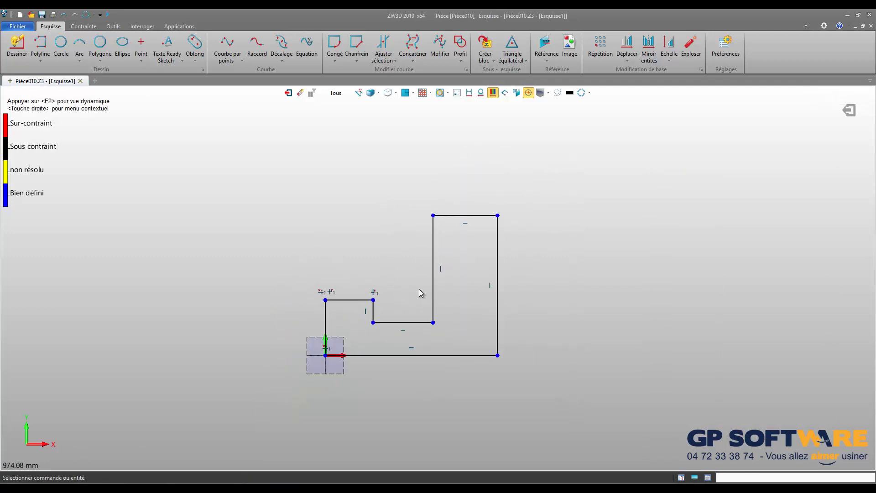
{"action": "scroll", "coordinate": [411, 299], "scroll_direction": "up", "scroll_amount": 1}
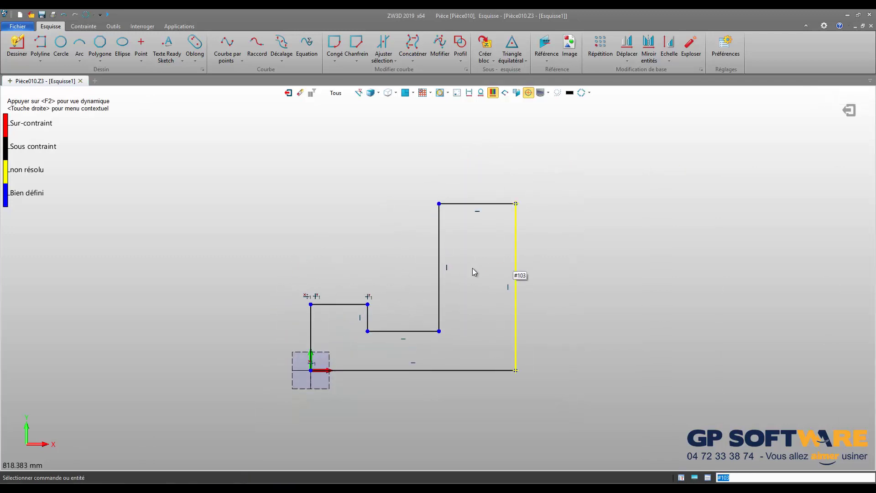
{"action": "scroll", "coordinate": [469, 273], "scroll_direction": "up", "scroll_amount": 1}
{"action": "left_click_drag", "start_coordinate": [322, 314], "coordinate": [329, 248]}
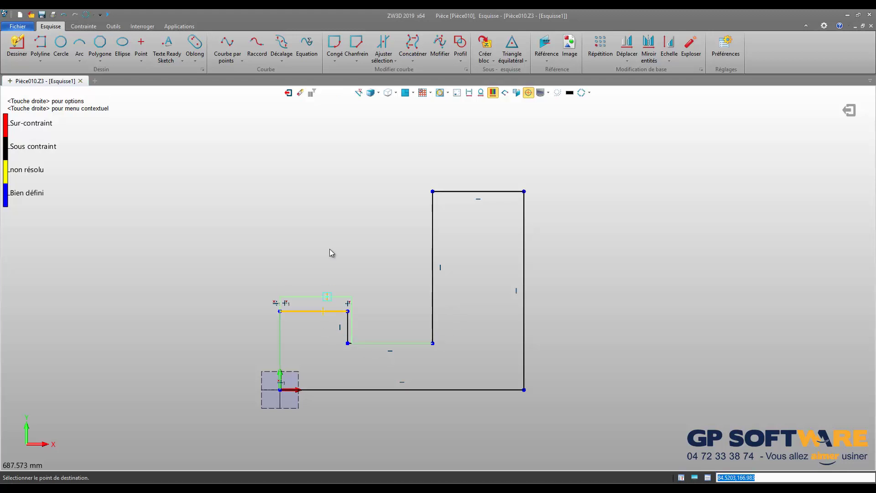
{"action": "left_click_drag", "start_coordinate": [392, 343], "coordinate": [392, 302]}
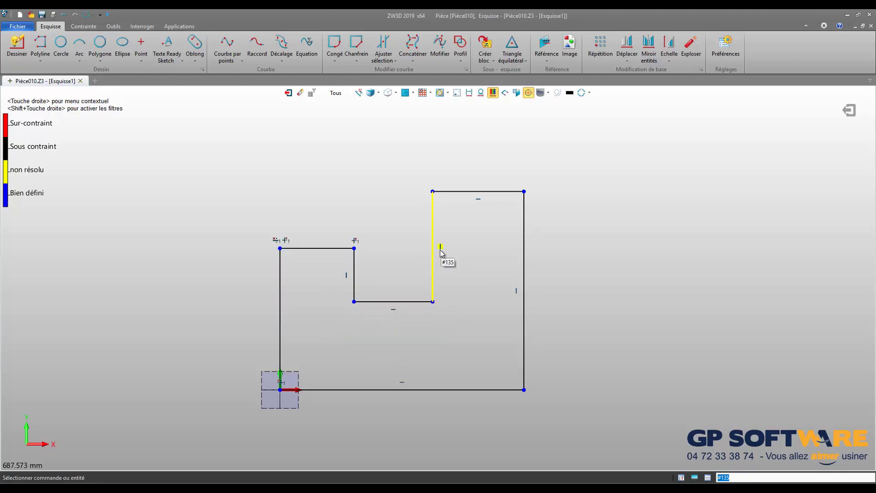
Delete the vertical constraint from the profile's right side
{"action": "scroll", "coordinate": [441, 253], "scroll_direction": "down", "scroll_amount": 1}
{"action": "scroll", "coordinate": [490, 288], "scroll_direction": "up", "scroll_amount": 1}
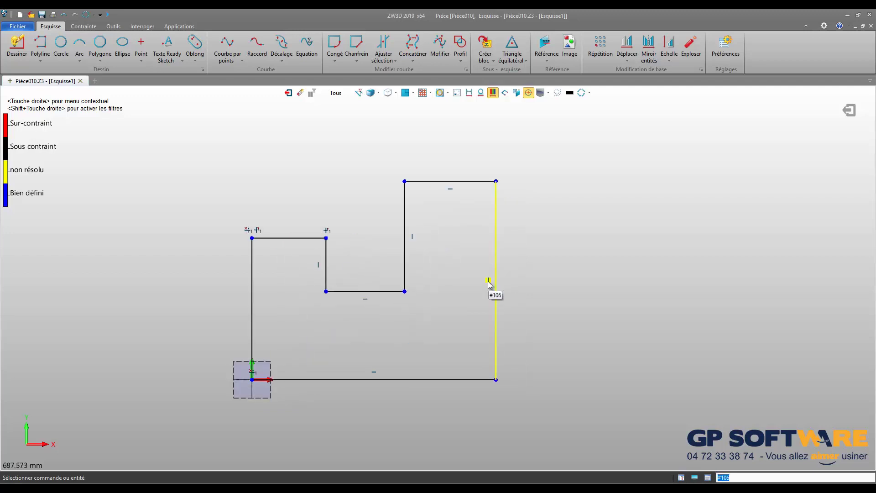
{"action": "left_click", "coordinate": [488, 281]}
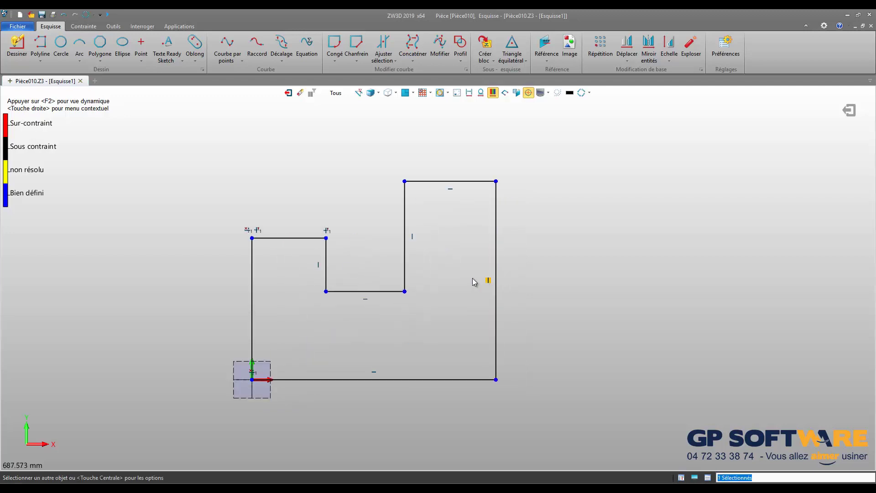
{"action": "key", "text": "Delete"}
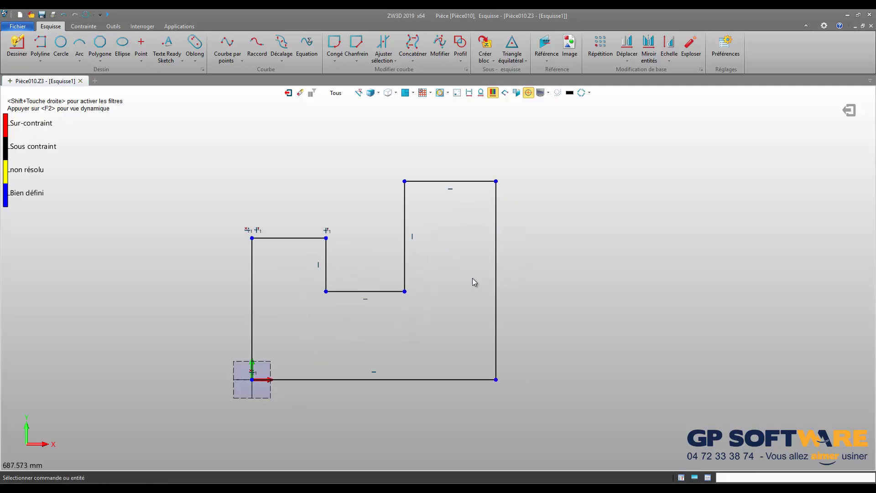
Move the profile's upper-right corner outward and slightly down so the unconstrained right side slants
{"action": "left_click", "coordinate": [496, 181]}
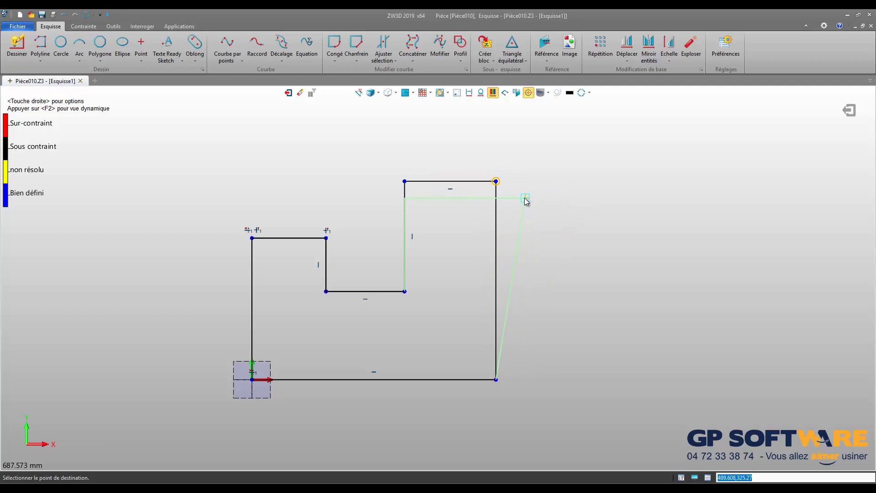
{"action": "left_click", "coordinate": [522, 196]}
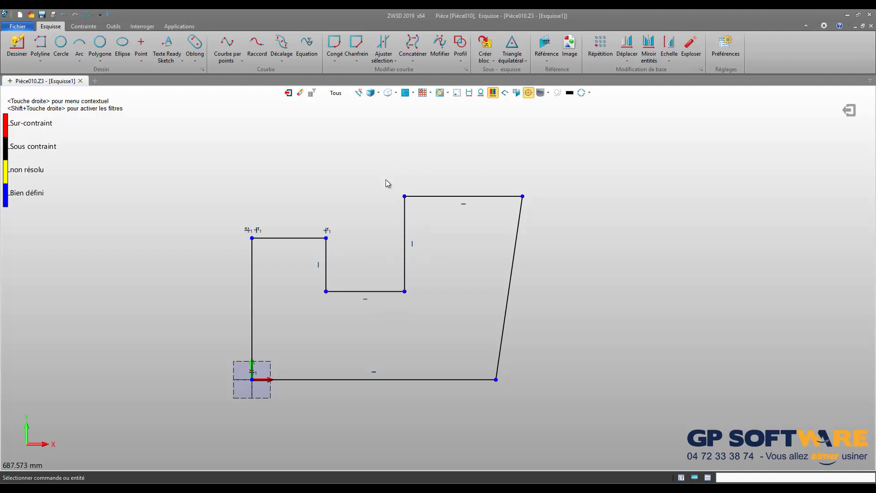
{"action": "left_click_drag", "start_coordinate": [523, 196], "coordinate": [529, 202]}
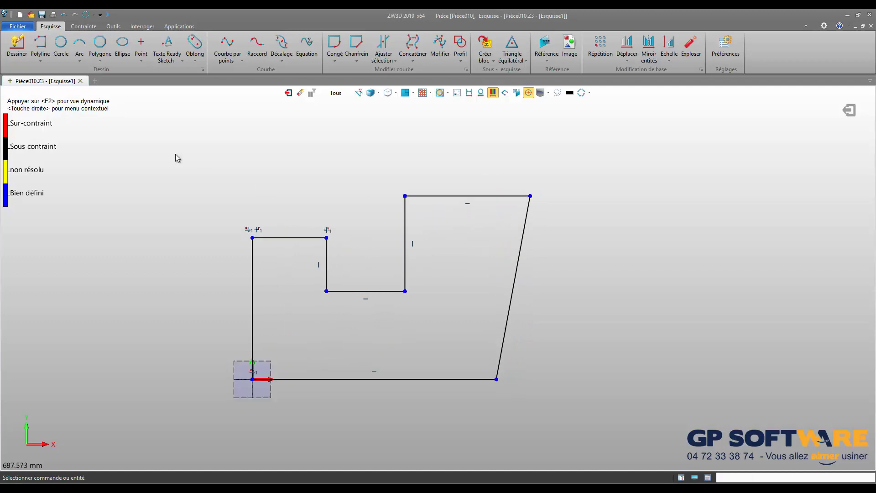
Apply a vertical constraint to the slanted right side of the profile
{"action": "left_click", "coordinate": [83, 26]}
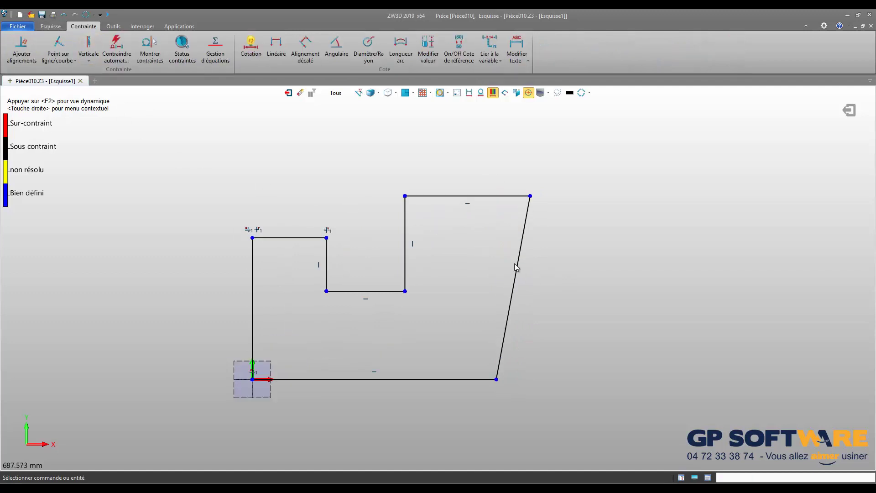
{"action": "left_click", "coordinate": [86, 48]}
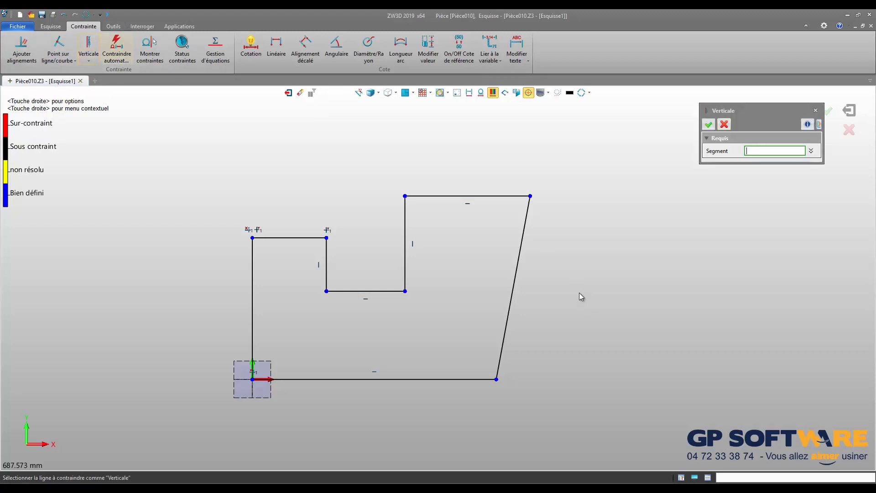
{"action": "left_click", "coordinate": [524, 246]}
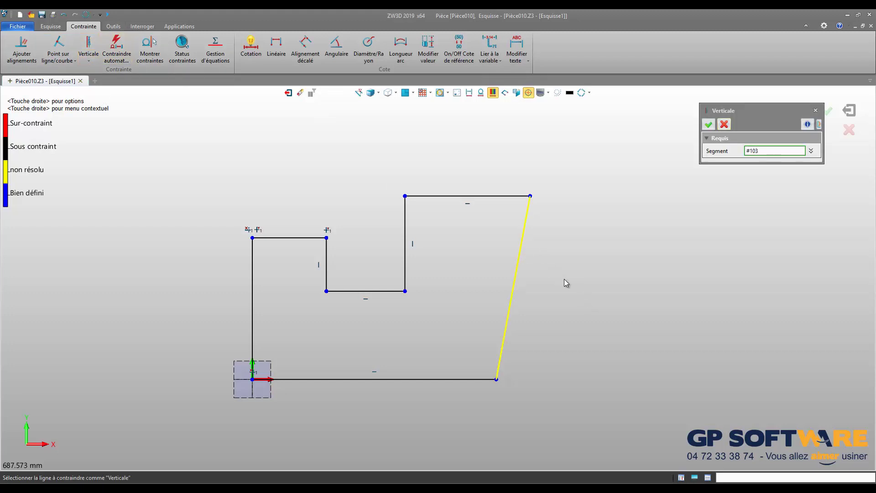
{"action": "left_click", "coordinate": [708, 124]}
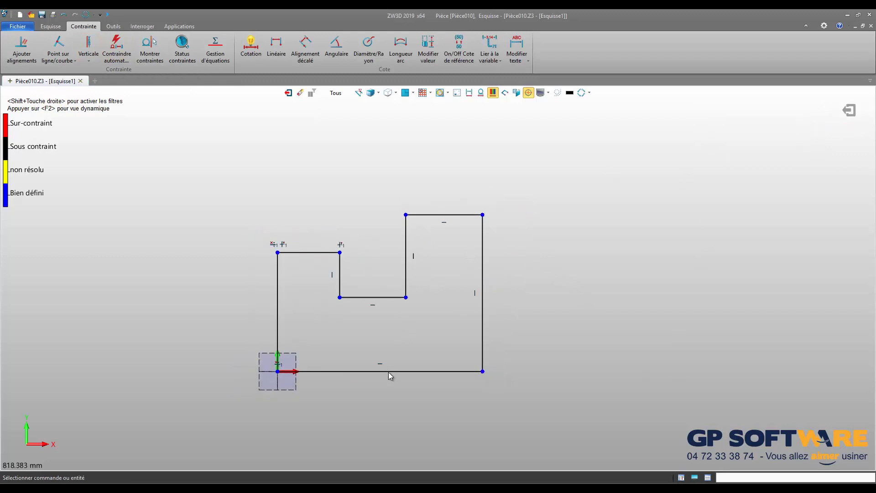
Sketch a three-segment polyline across the base edge: vertically up from below the profile, horizontally right, and vertically down below the base
{"action": "left_click", "coordinate": [50, 26]}
{"action": "left_click", "coordinate": [45, 43]}
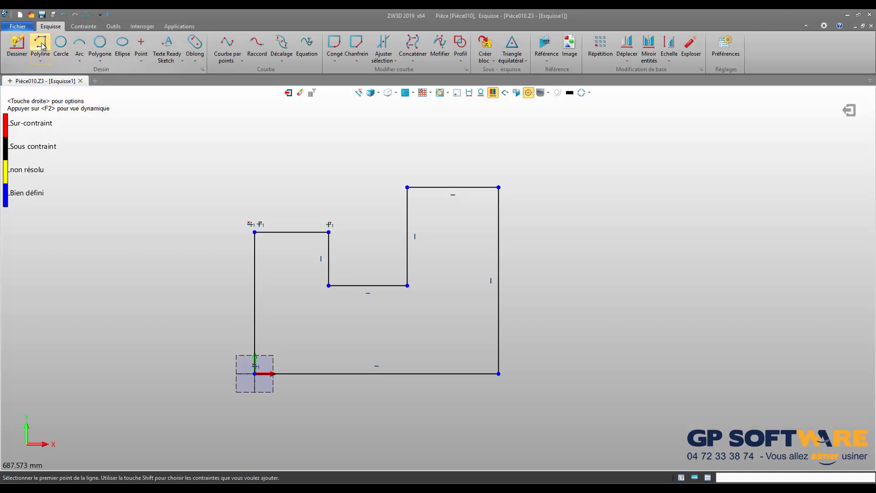
{"action": "left_click", "coordinate": [281, 401]}
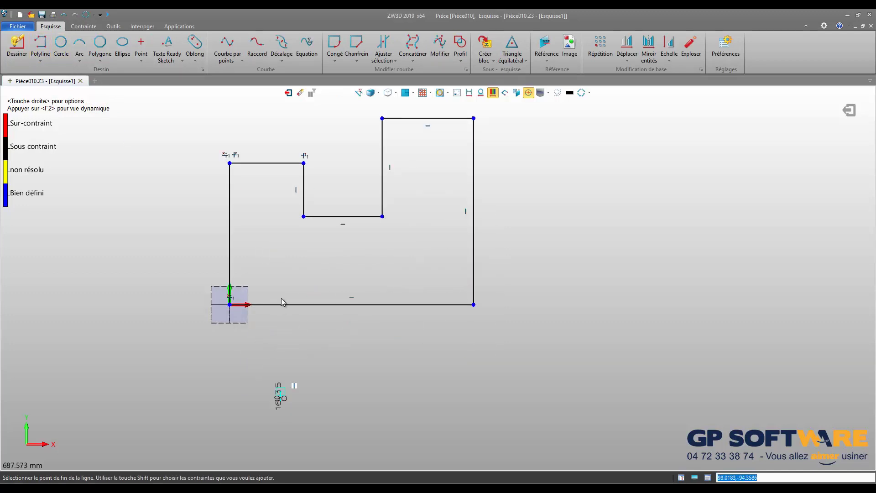
{"action": "left_click", "coordinate": [280, 256]}
{"action": "left_click", "coordinate": [423, 257]}
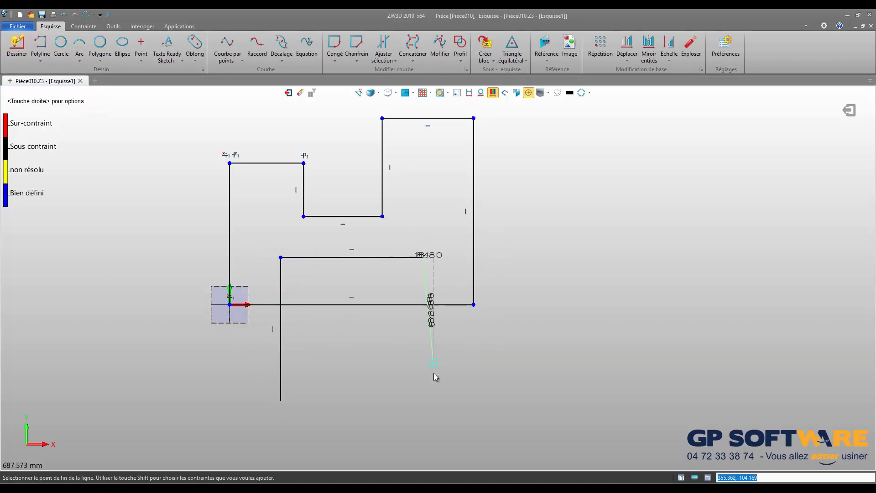
{"action": "left_click", "coordinate": [424, 399]}
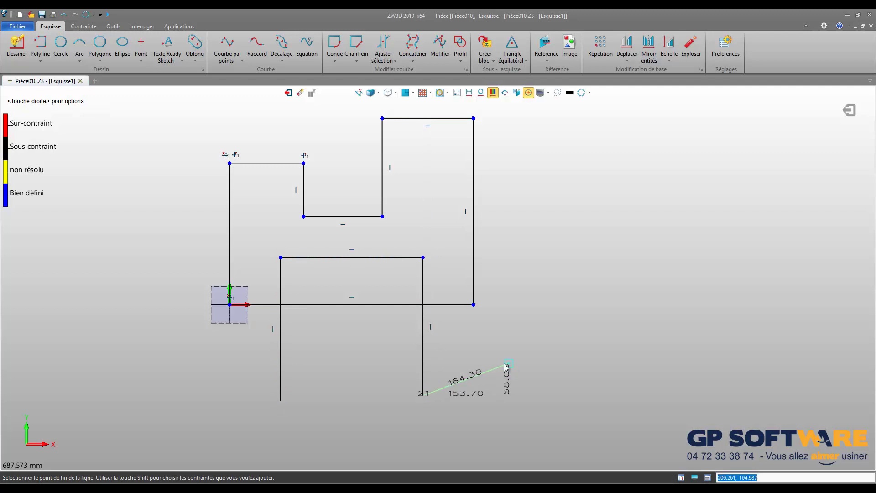
{"action": "middle_click", "coordinate": [479, 360]}
{"action": "scroll", "coordinate": [478, 362], "scroll_direction": "down", "scroll_amount": 2}
{"action": "scroll", "coordinate": [460, 293], "scroll_direction": "up", "scroll_amount": 1}
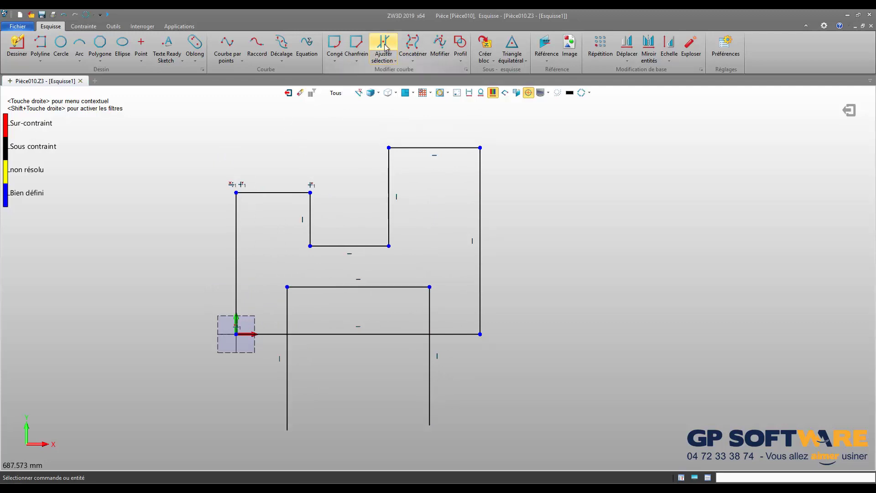
Trim the two polyline ends below the base and the base segment between them to open a notch in the profile
{"action": "left_click", "coordinate": [384, 59]}
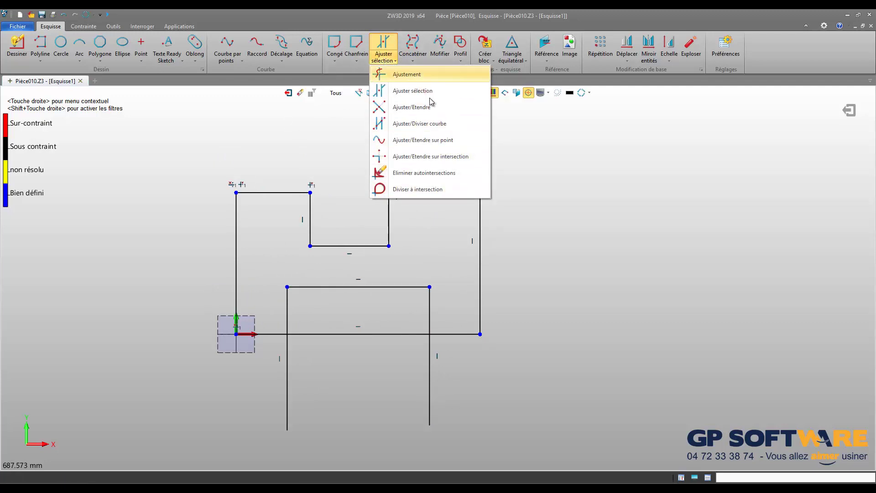
{"action": "left_click", "coordinate": [413, 91]}
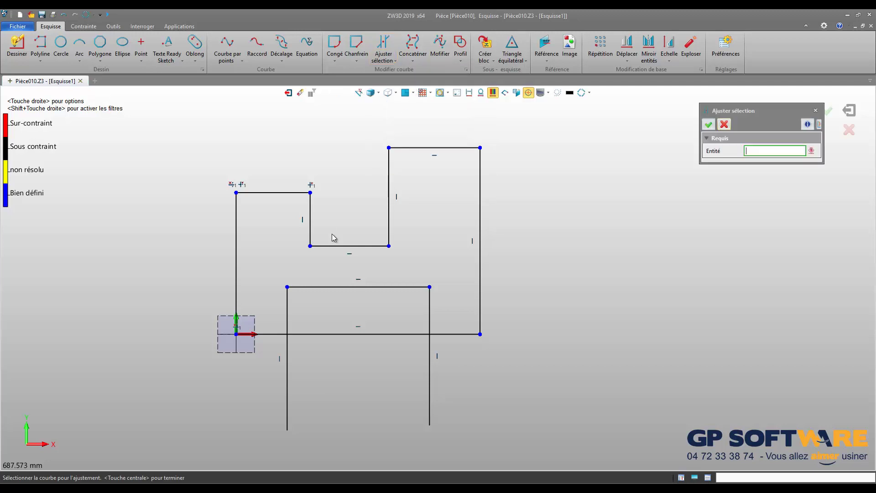
{"action": "scroll", "coordinate": [310, 388], "scroll_direction": "down", "scroll_amount": 1}
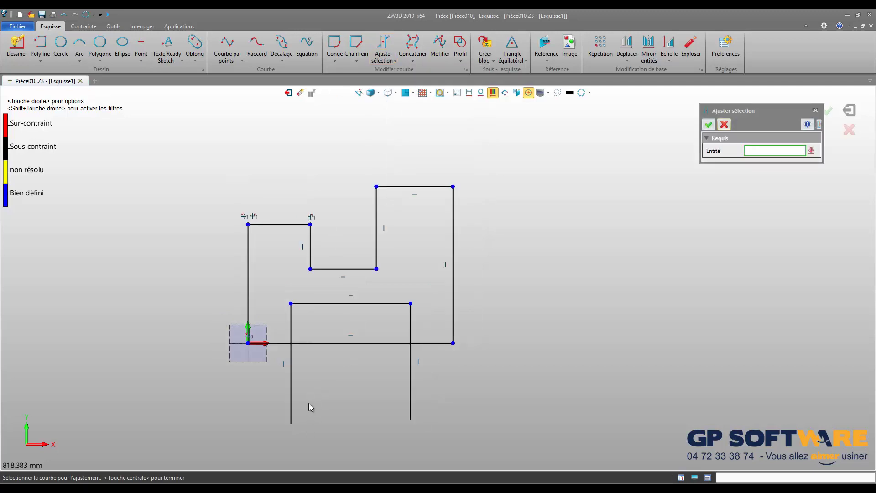
{"action": "scroll", "coordinate": [309, 404], "scroll_direction": "up", "scroll_amount": 1}
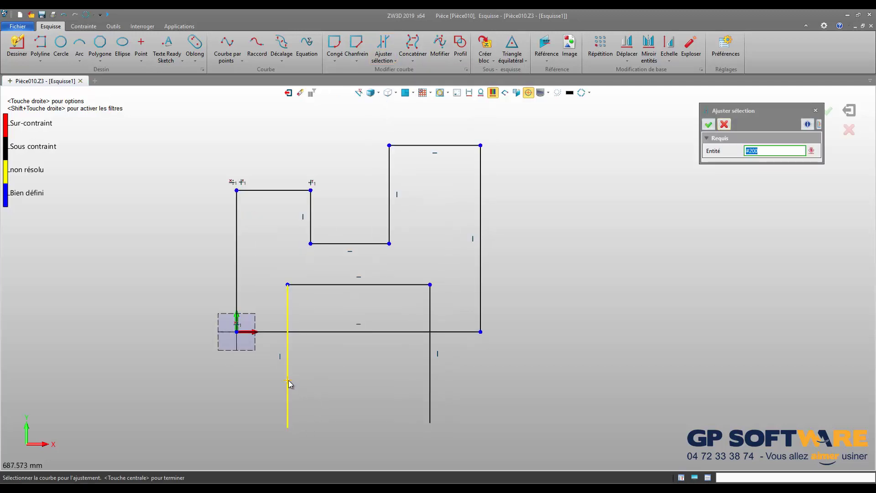
{"action": "left_click", "coordinate": [289, 380]}
{"action": "left_click", "coordinate": [428, 381]}
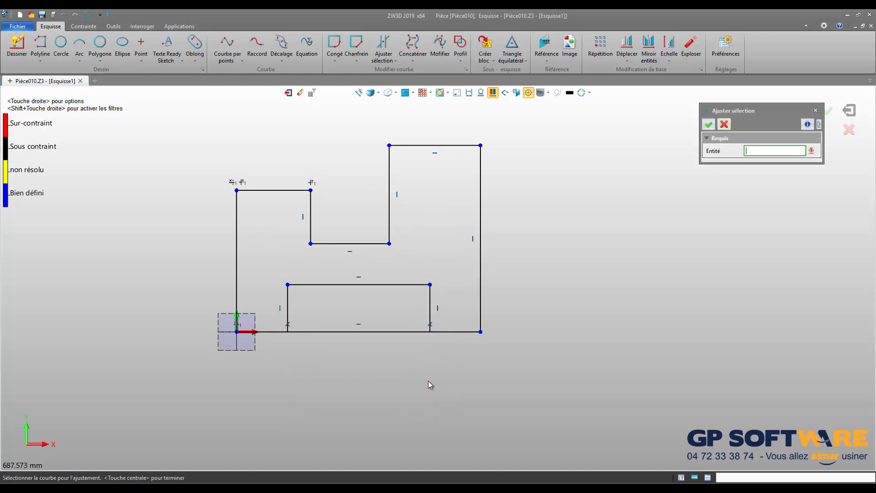
{"action": "left_click", "coordinate": [357, 331]}
{"action": "left_click", "coordinate": [708, 124]}
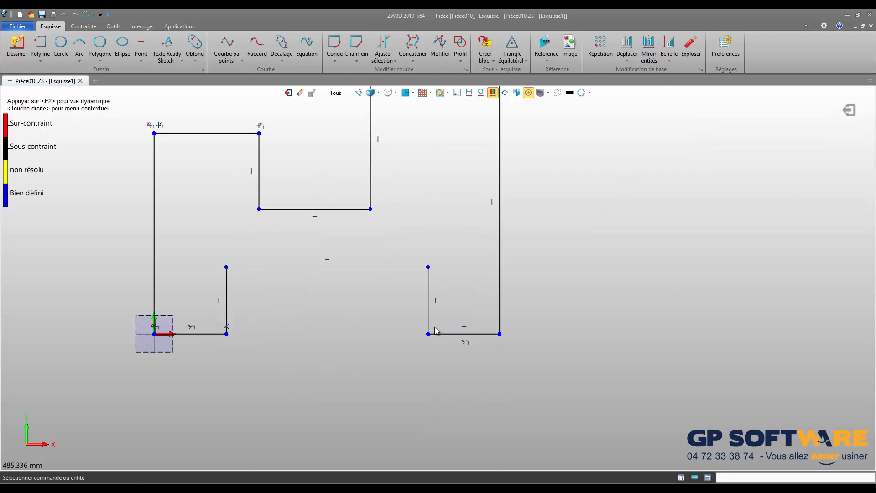
Move the bottom notch's left wall so the notch becomes slightly wider and shallower
{"action": "scroll", "coordinate": [437, 330], "scroll_direction": "up", "scroll_amount": 2}
{"action": "left_click", "coordinate": [234, 287]}
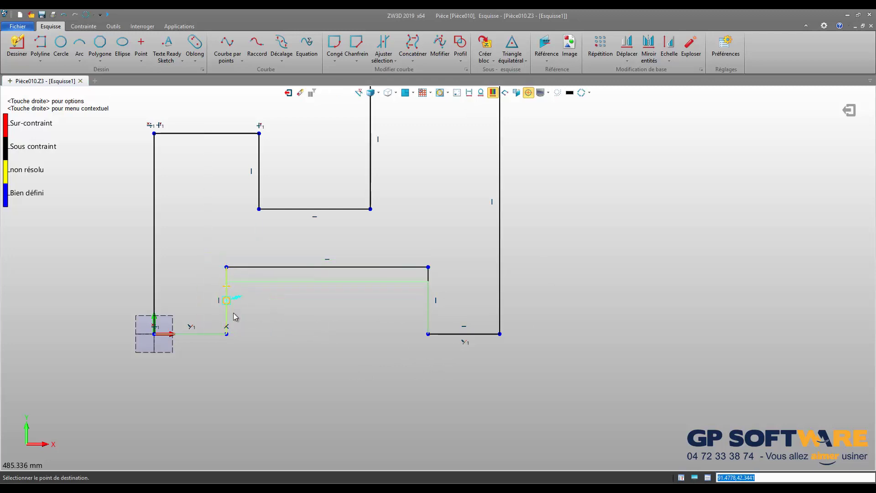
{"action": "left_click", "coordinate": [289, 327]}
{"action": "scroll", "coordinate": [317, 317], "scroll_direction": "down", "scroll_amount": 2}
{"action": "scroll", "coordinate": [348, 244], "scroll_direction": "down", "scroll_amount": 3}
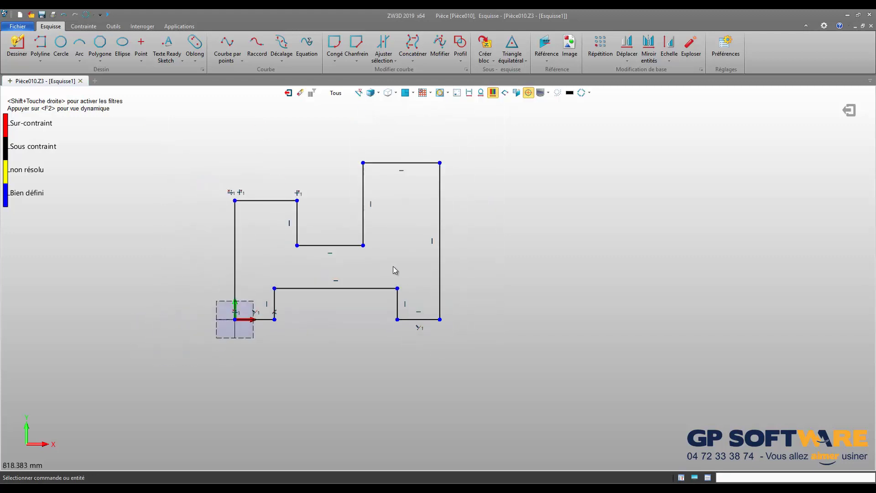
Move the upper recess floor upward and slightly to the right
{"action": "left_click", "coordinate": [349, 249]}
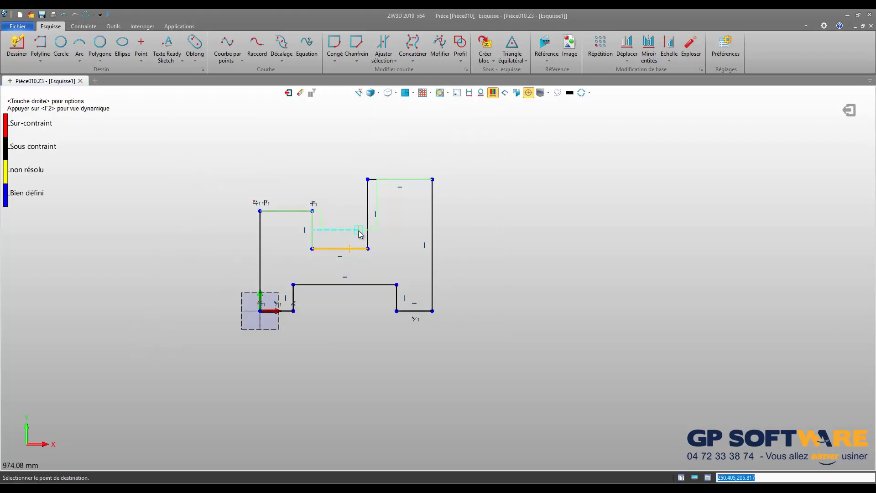
{"action": "left_click", "coordinate": [353, 231]}
{"action": "scroll", "coordinate": [273, 175], "scroll_direction": "up", "scroll_amount": 2}
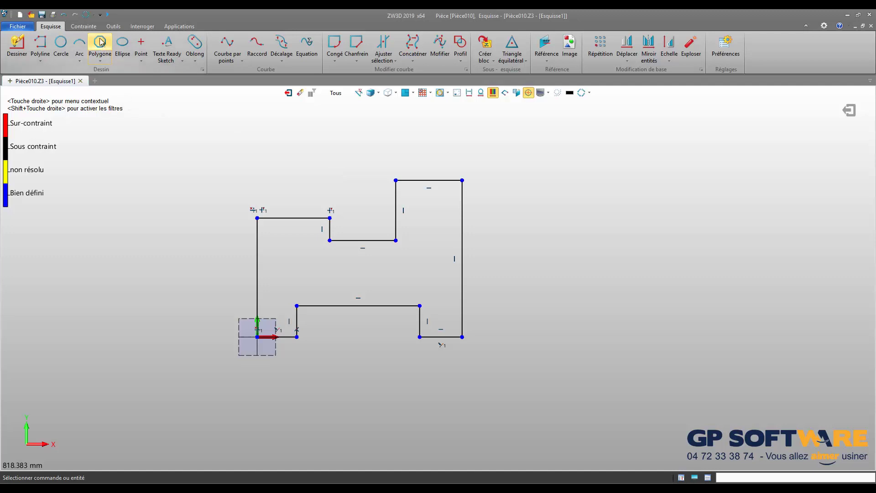
Apply an equal-length constraint between the upper-left and upper-right horizontal edges
{"action": "left_click", "coordinate": [83, 27]}
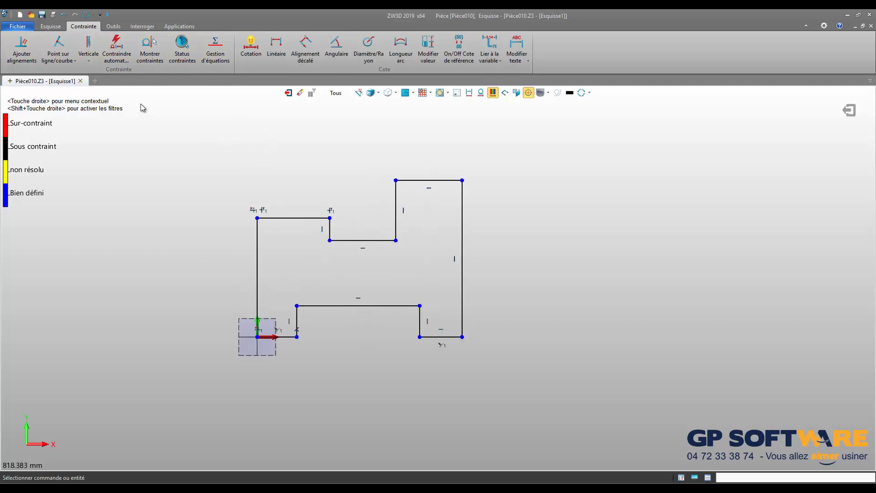
{"action": "left_click", "coordinate": [89, 62]}
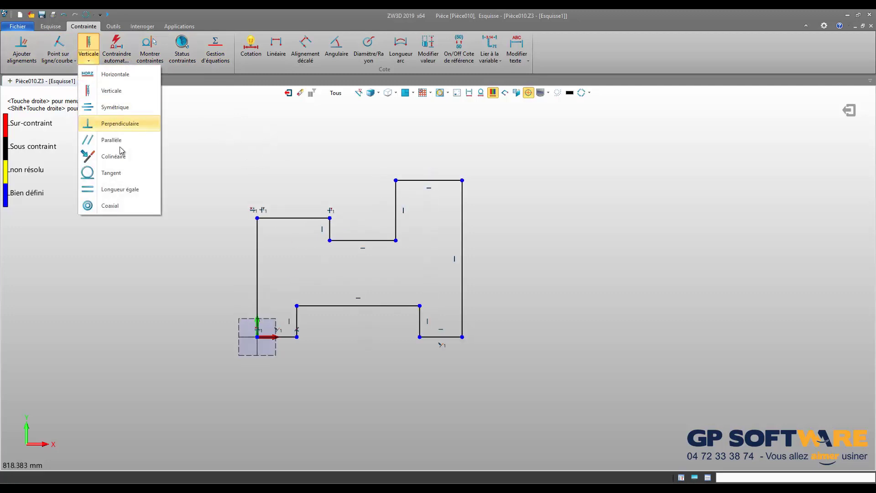
{"action": "left_click", "coordinate": [133, 190]}
{"action": "left_click", "coordinate": [298, 218]}
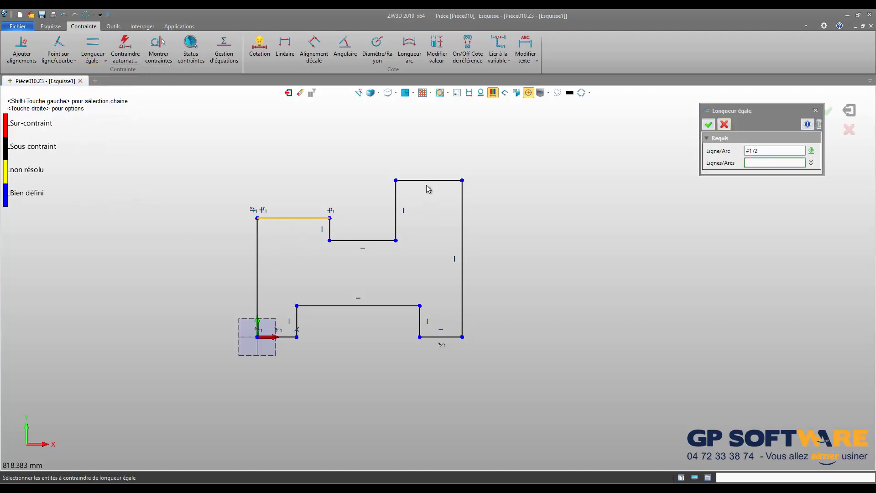
{"action": "left_click", "coordinate": [428, 181]}
{"action": "left_click", "coordinate": [724, 123]}
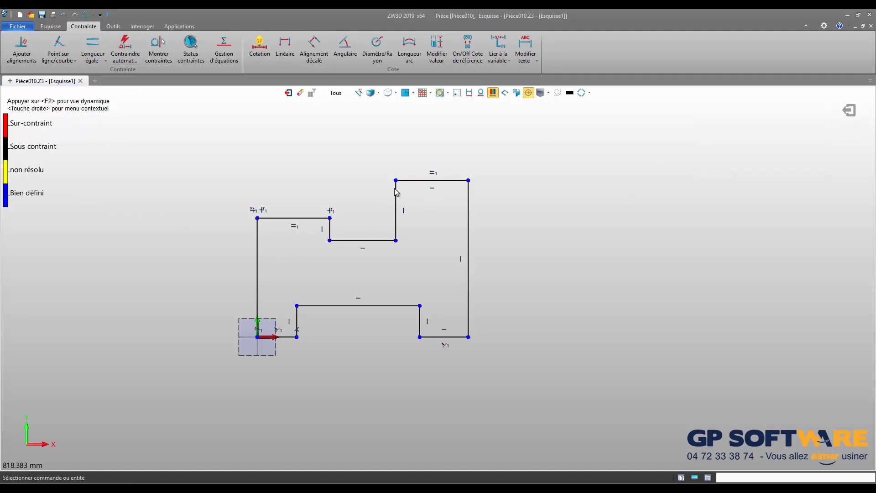
Move the upper recess's right wall downward, and the upper-left horizontal edge up and to the right
{"action": "scroll", "coordinate": [390, 196], "scroll_direction": "up", "scroll_amount": 1}
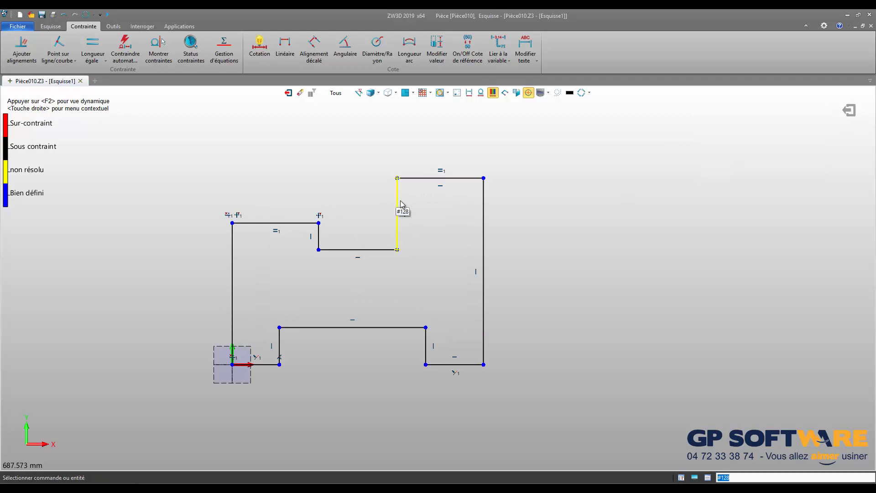
{"action": "left_click_drag", "start_coordinate": [398, 201], "coordinate": [396, 215]}
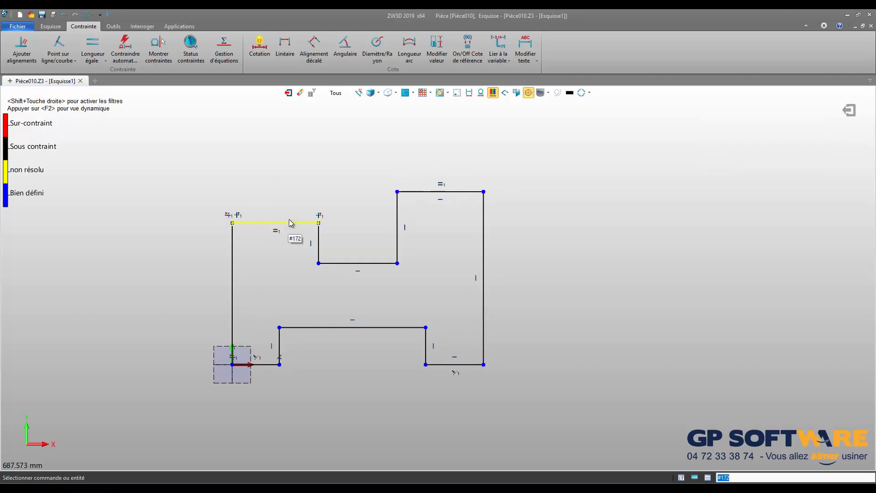
{"action": "left_click_drag", "start_coordinate": [290, 224], "coordinate": [312, 212]}
Make the upper-right edge collinear with the upper-left edge, and move the aligned top edges upward
{"action": "left_click", "coordinate": [105, 61]}
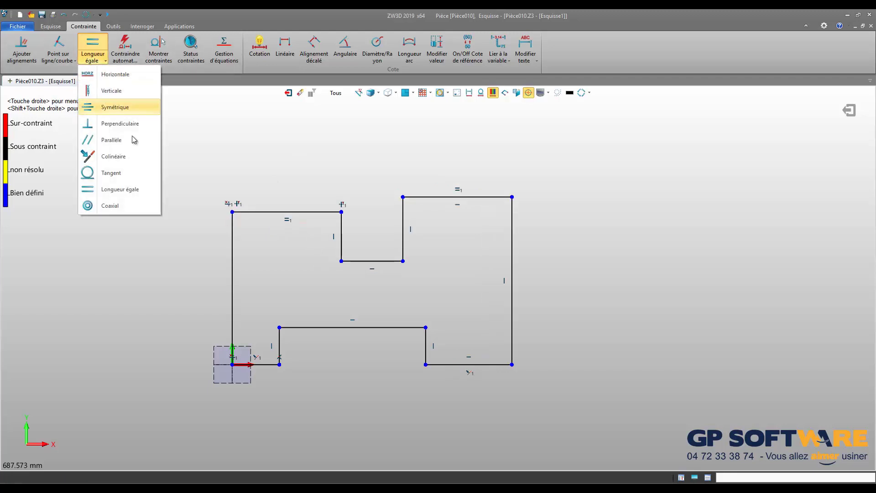
{"action": "left_click", "coordinate": [120, 157]}
{"action": "left_click", "coordinate": [306, 212]}
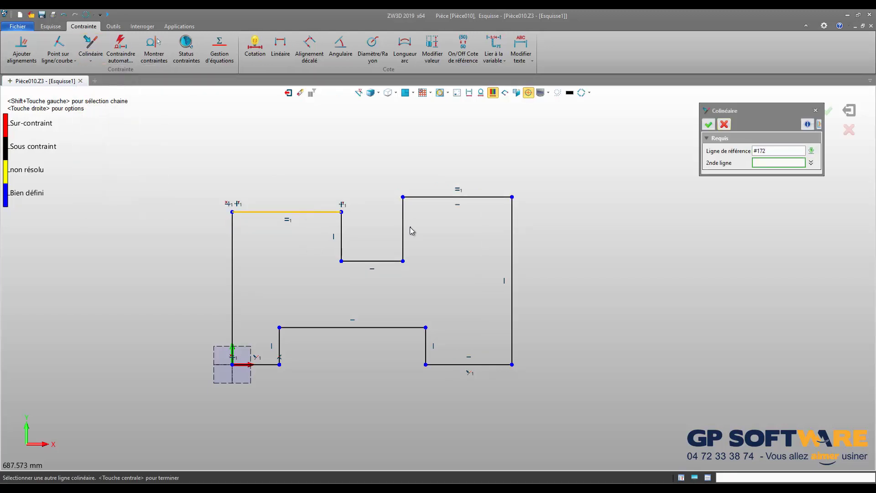
{"action": "left_click", "coordinate": [438, 199]}
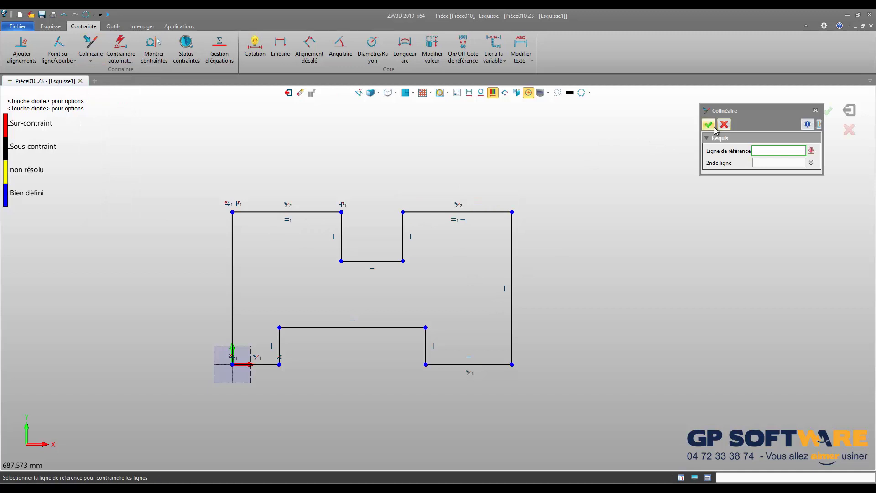
{"action": "left_click", "coordinate": [708, 124]}
{"action": "left_click_drag", "start_coordinate": [315, 212], "coordinate": [313, 188]}
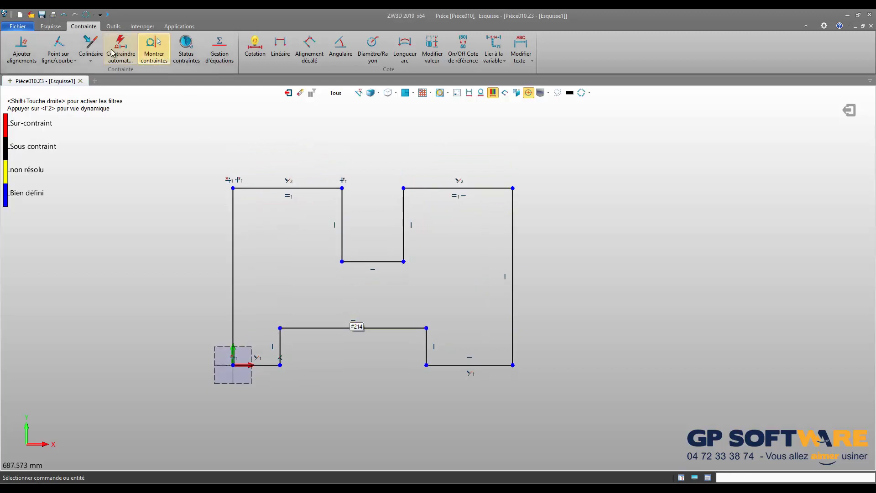
Make the two bottom edges equal in length, and move the lower recess's left wall to the right and its floor upward
{"action": "left_click", "coordinate": [90, 59]}
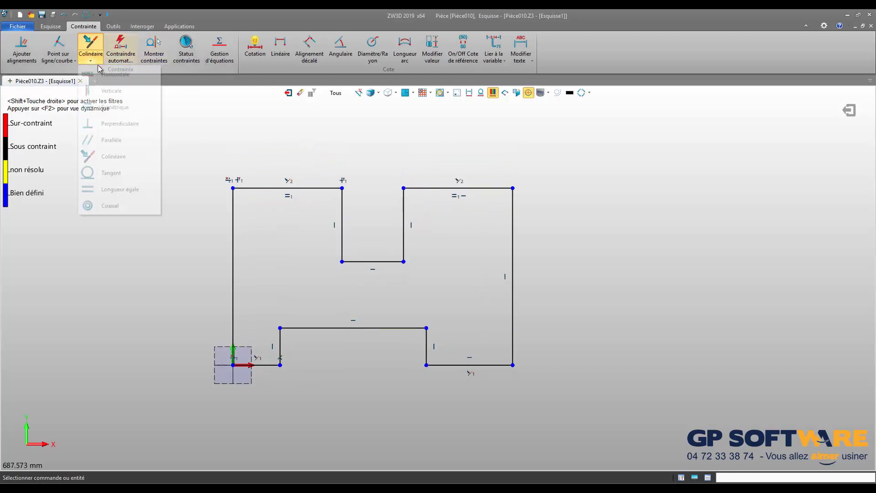
{"action": "left_click", "coordinate": [120, 189]}
{"action": "left_click", "coordinate": [256, 365]}
{"action": "left_click", "coordinate": [447, 365]}
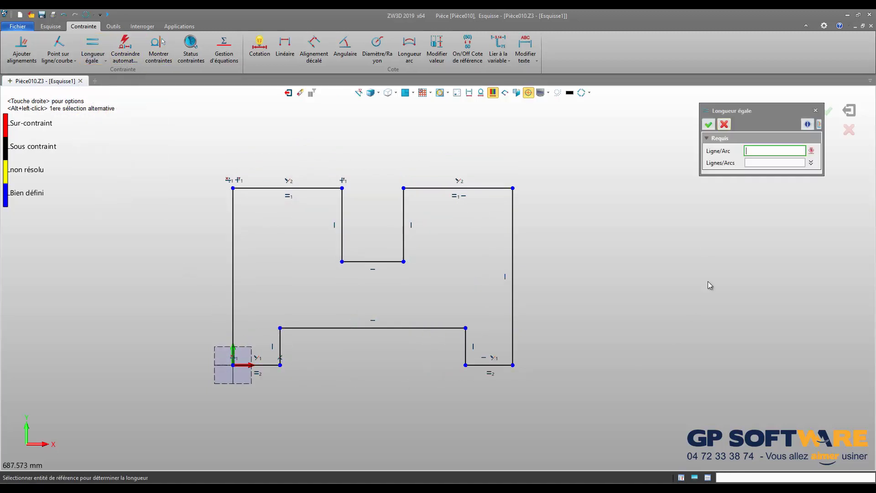
{"action": "left_click", "coordinate": [708, 124]}
{"action": "scroll", "coordinate": [444, 241], "scroll_direction": "down", "scroll_amount": 2}
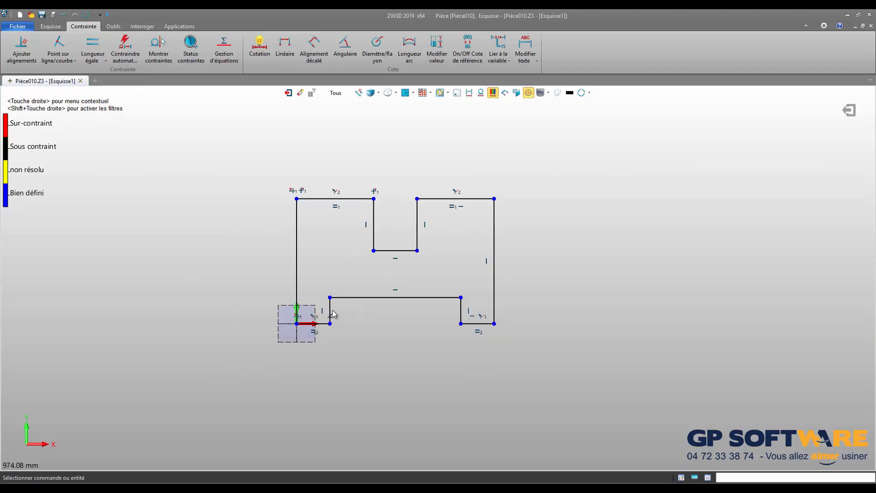
{"action": "mouse_move", "coordinate": [333, 313]}
{"action": "left_mouse_down"}
{"action": "mouse_move", "coordinate": [332, 303]}
{"action": "mouse_move", "coordinate": [358, 303]}
{"action": "mouse_move", "coordinate": [351, 293]}
{"action": "left_mouse_up"}
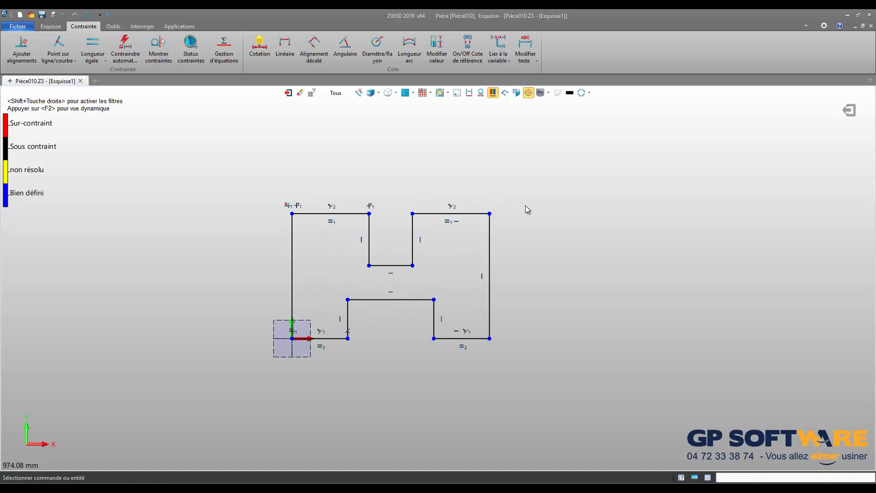
Dimension the profile's right vertical edge at 300 mm, placing the dimension outside the profile
{"action": "scroll", "coordinate": [527, 209], "scroll_direction": "up", "scroll_amount": 1}
{"action": "left_click", "coordinate": [259, 46]}
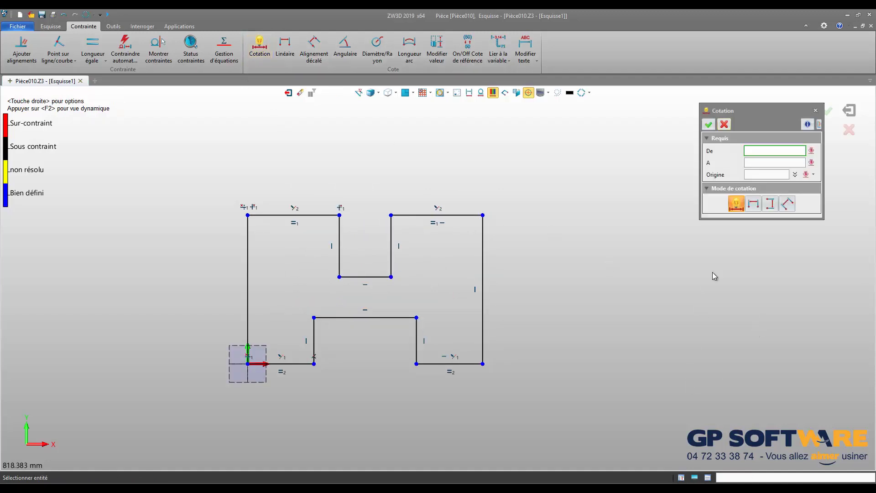
{"action": "left_click", "coordinate": [484, 263]}
{"action": "scroll", "coordinate": [484, 307], "scroll_direction": "down", "scroll_amount": 2}
{"action": "left_click", "coordinate": [549, 299]}
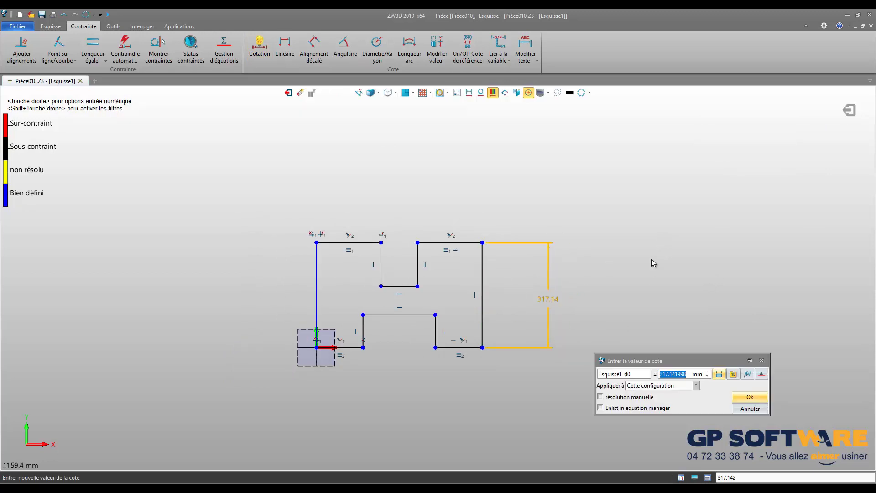
{"action": "type", "text": "300"}
{"action": "left_click", "coordinate": [749, 396]}
Dimension the bottom-right horizontal edge at 150 mm, placing the dimension below the profile
{"action": "scroll", "coordinate": [474, 263], "scroll_direction": "up", "scroll_amount": 2}
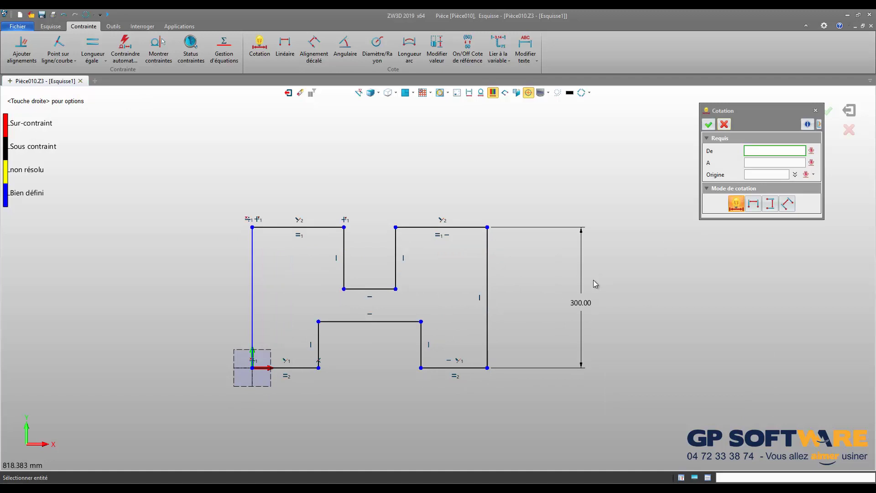
{"action": "left_click", "coordinate": [252, 297]}
{"action": "key", "text": "Delete"}
{"action": "left_click", "coordinate": [453, 368]}
{"action": "left_click", "coordinate": [452, 411]}
{"action": "type", "text": "150"}
{"action": "key", "text": "Return"}
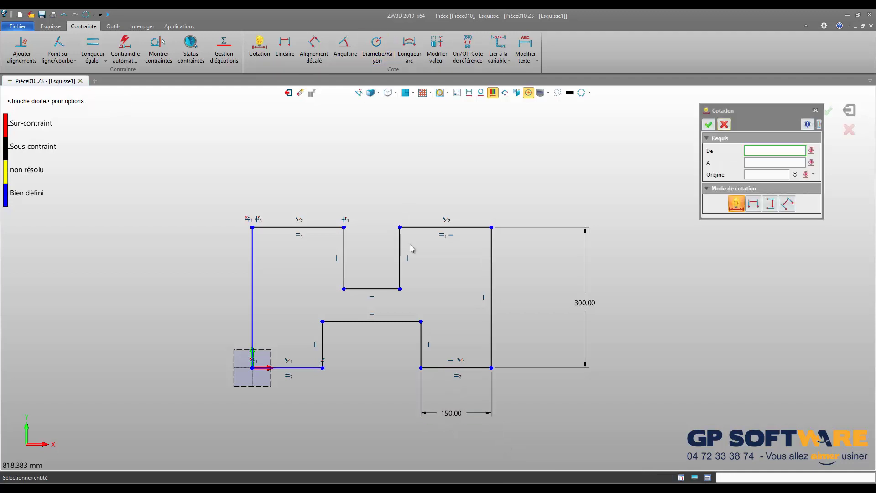
Dimension the upper recess's right wall at 150 mm and the upper-left horizontal edge at 200 mm
{"action": "left_click", "coordinate": [396, 258]}
{"action": "left_click", "coordinate": [496, 137]}
{"action": "key", "text": "Return"}
{"action": "left_click", "coordinate": [318, 227]}
{"action": "left_click", "coordinate": [315, 180]}
{"action": "type", "text": "200"}
{"action": "key", "text": "Return"}
Dimension the lower recess's left wall at 100 mm and the upper recess's floor at 100 mm
{"action": "left_click", "coordinate": [322, 344]}
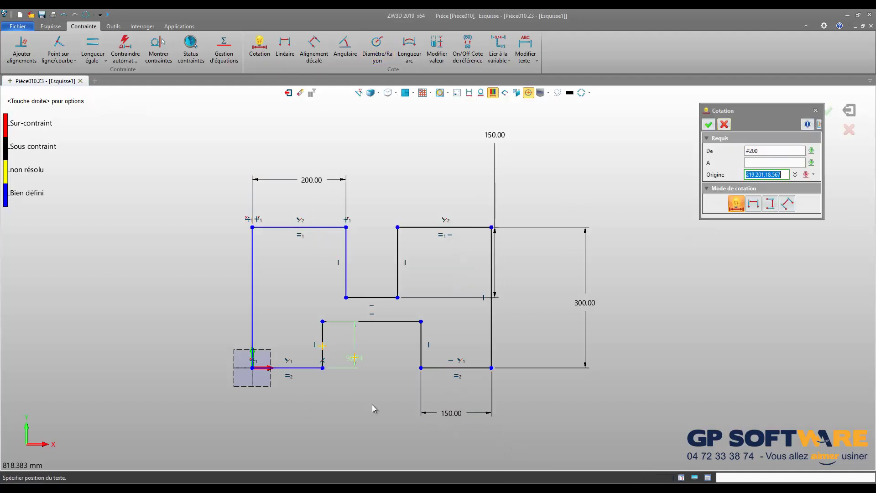
{"action": "left_click", "coordinate": [373, 406]}
{"action": "key", "text": "Return"}
{"action": "left_click", "coordinate": [390, 298]}
{"action": "left_click", "coordinate": [368, 149]}
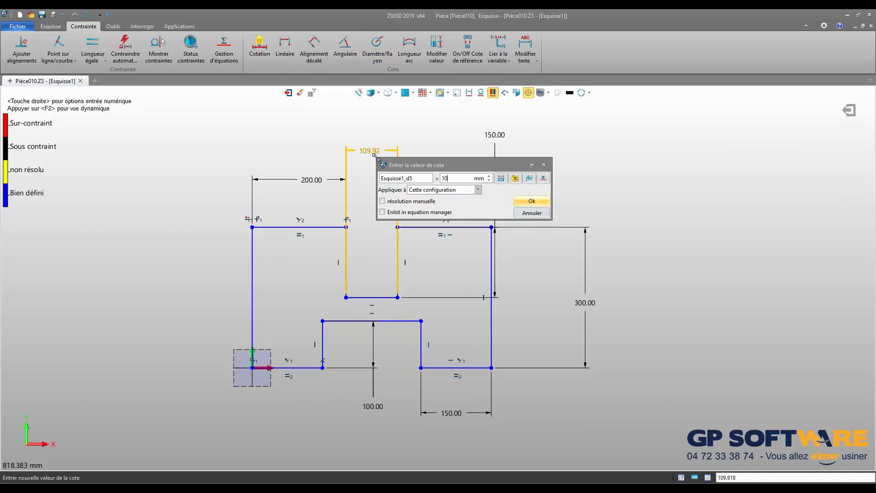
{"action": "type", "text": "100"}
{"action": "key", "text": "Return"}
{"action": "left_click", "coordinate": [709, 124]}
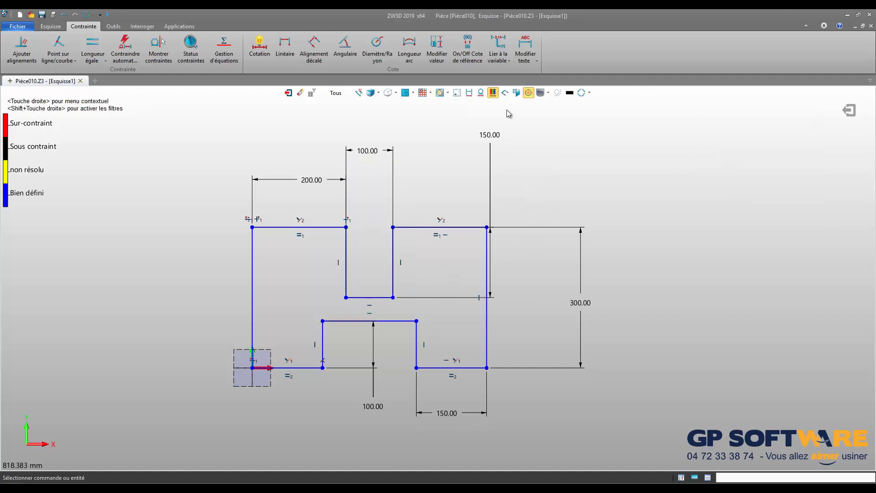
Move the upper recess's depth dimension away from the profile's right edge toward the recess, and exit the sketch
{"action": "left_click_drag", "start_coordinate": [491, 136], "coordinate": [445, 145]}
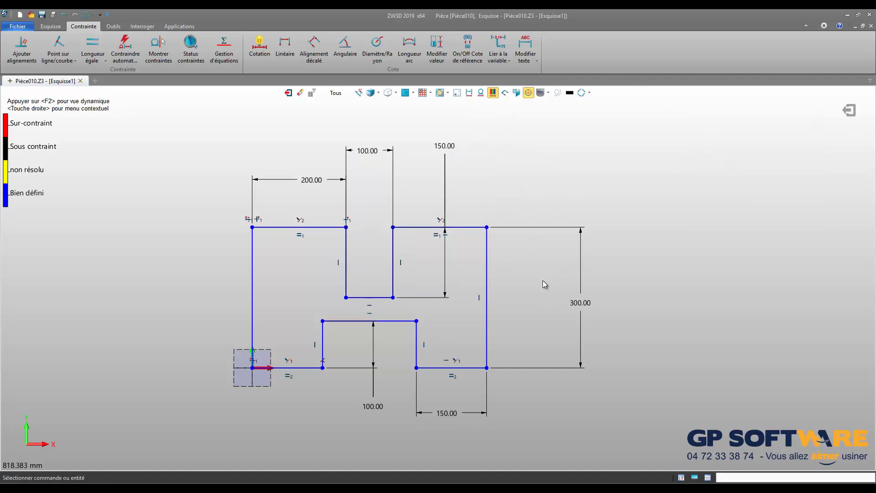
{"action": "scroll", "coordinate": [543, 280], "scroll_direction": "down", "scroll_amount": 1}
{"action": "scroll", "coordinate": [552, 251], "scroll_direction": "up", "scroll_amount": 2}
{"action": "scroll", "coordinate": [435, 224], "scroll_direction": "down", "scroll_amount": 2}
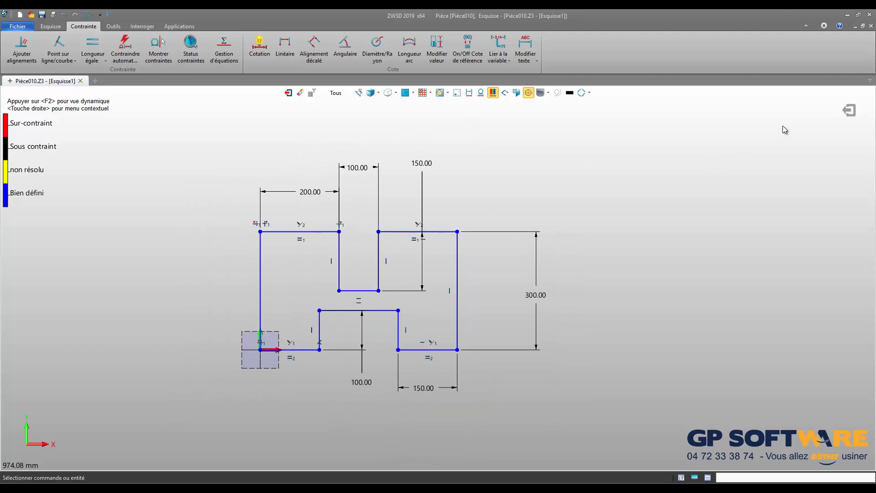
{"action": "left_click", "coordinate": [849, 111]}
Extrude the sketch profile symmetrically with an end value of 100 mm as a base body
{"action": "scroll", "coordinate": [401, 301], "scroll_direction": "down", "scroll_amount": 5}
{"action": "mouse_move", "coordinate": [348, 279]}
{"action": "middle_mouse_down"}
{"action": "mouse_move", "coordinate": [436, 307]}
{"action": "mouse_move", "coordinate": [434, 371]}
{"action": "mouse_move", "coordinate": [557, 290]}
{"action": "mouse_move", "coordinate": [481, 257]}
{"action": "mouse_move", "coordinate": [651, 297]}
{"action": "mouse_move", "coordinate": [514, 268]}
{"action": "middle_mouse_up"}
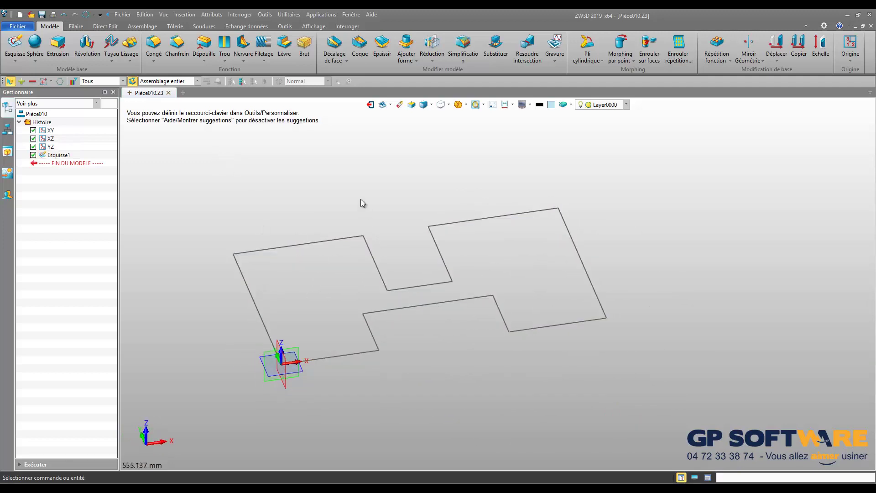
{"action": "middle_click_drag", "start_coordinate": [360, 201], "coordinate": [352, 199]}
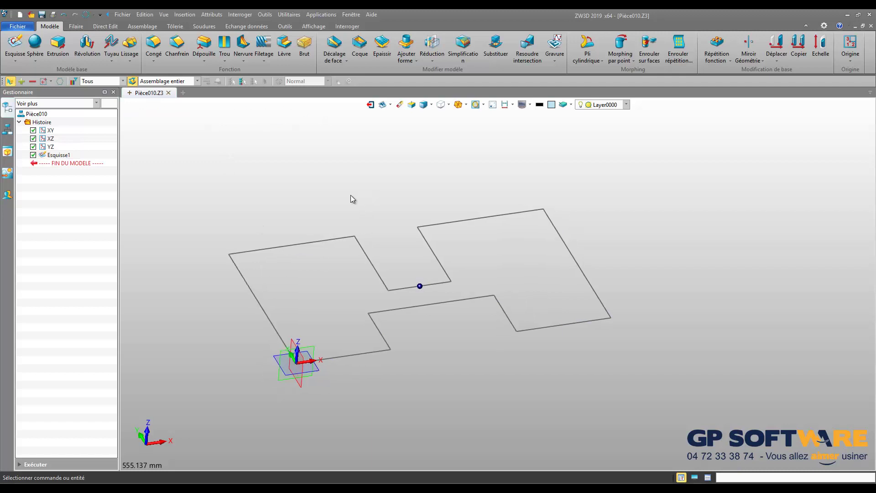
{"action": "left_click", "coordinate": [55, 51]}
{"action": "scroll", "coordinate": [303, 212], "scroll_direction": "down", "scroll_amount": 1}
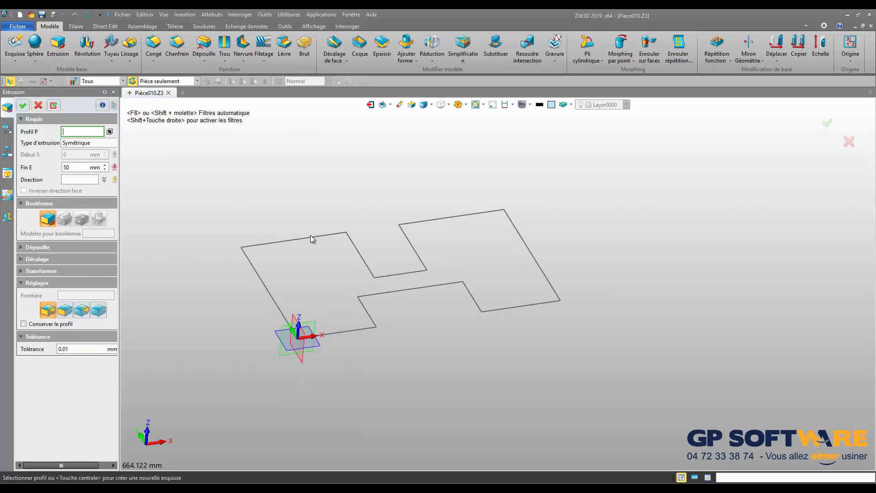
{"action": "left_click", "coordinate": [311, 238]}
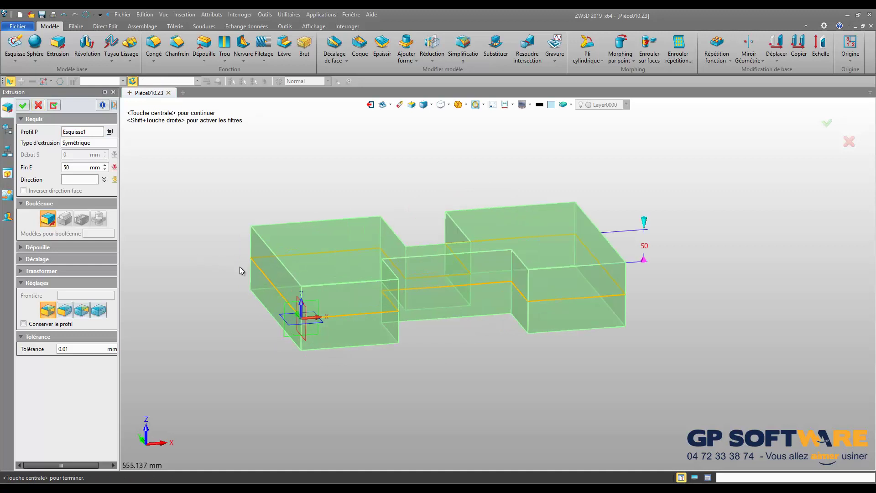
{"action": "right_click_drag", "start_coordinate": [242, 270], "coordinate": [204, 245]}
{"action": "left_click_drag", "start_coordinate": [624, 222], "coordinate": [627, 191]}
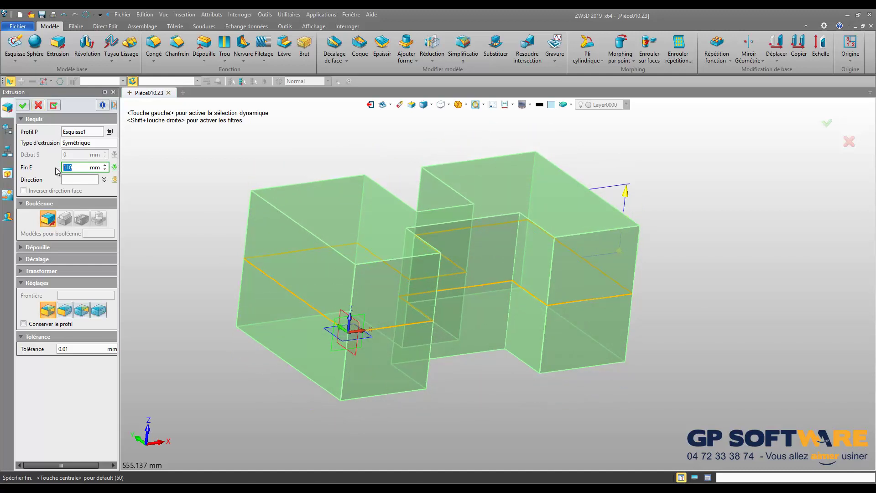
{"action": "key", "text": "Return"}
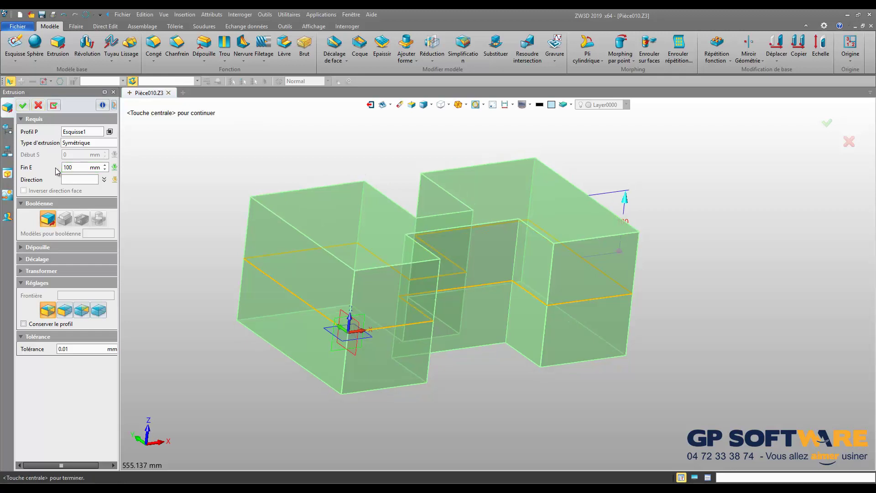
{"action": "left_click", "coordinate": [21, 105]}
Reopen the extrusion's sketch for editing and set the profile's overall height to 500 mm
{"action": "middle_click_drag", "start_coordinate": [307, 237], "coordinate": [365, 133]}
{"action": "scroll", "coordinate": [365, 133], "scroll_direction": "up", "scroll_amount": 3}
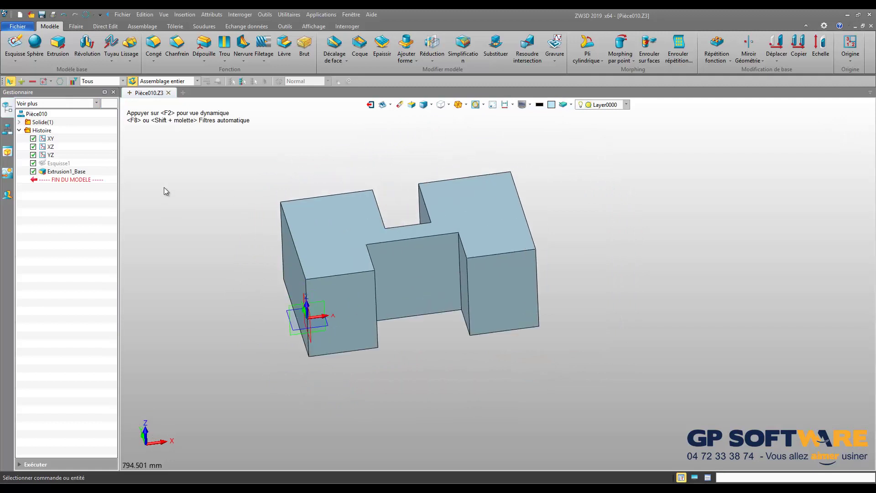
{"action": "right_click", "coordinate": [68, 163]}
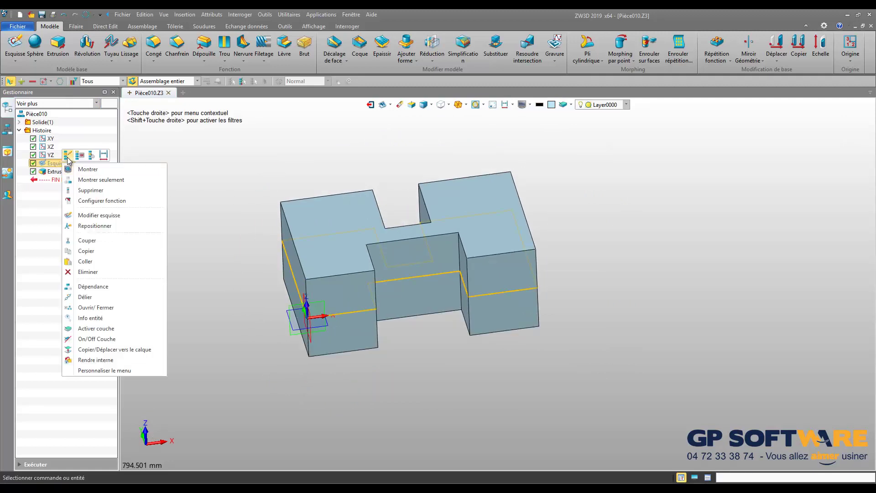
{"action": "left_click", "coordinate": [68, 157]}
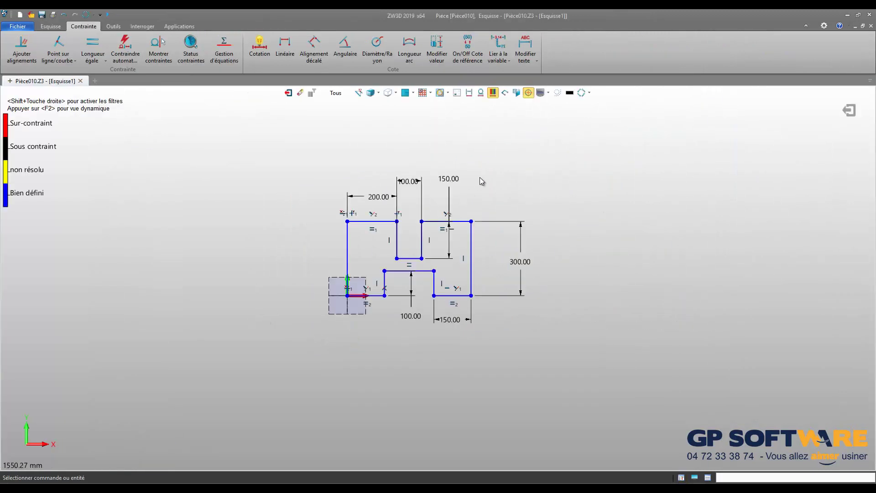
{"action": "scroll", "coordinate": [529, 262], "scroll_direction": "up", "scroll_amount": 1}
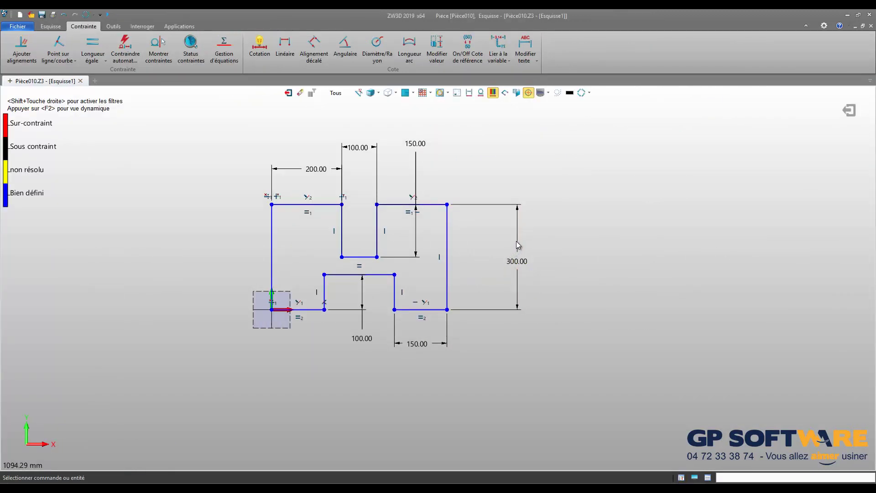
{"action": "double_click", "coordinate": [516, 241]}
{"action": "type", "text": "500"}
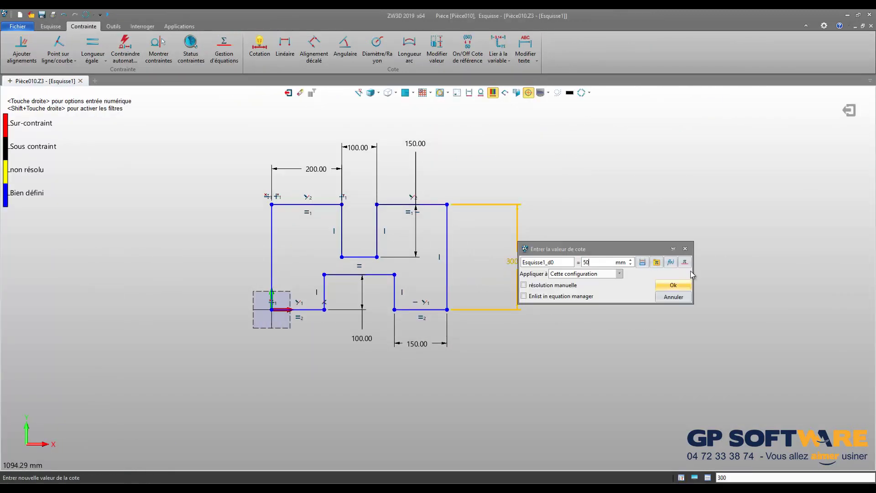
{"action": "key", "text": "Return"}
Set the upper recess's depth to 50 mm
{"action": "scroll", "coordinate": [649, 314], "scroll_direction": "down", "scroll_amount": 2}
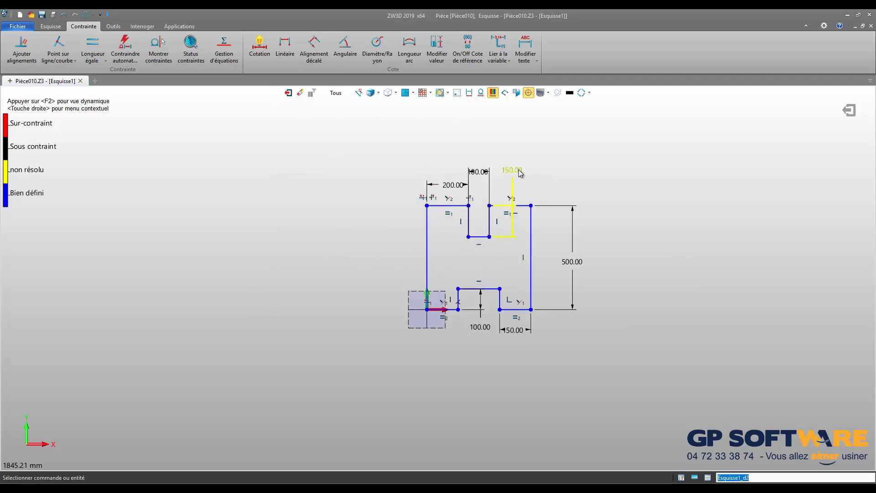
{"action": "double_click", "coordinate": [512, 169]}
{"action": "type", "text": "50"}
{"action": "key", "text": "Return"}
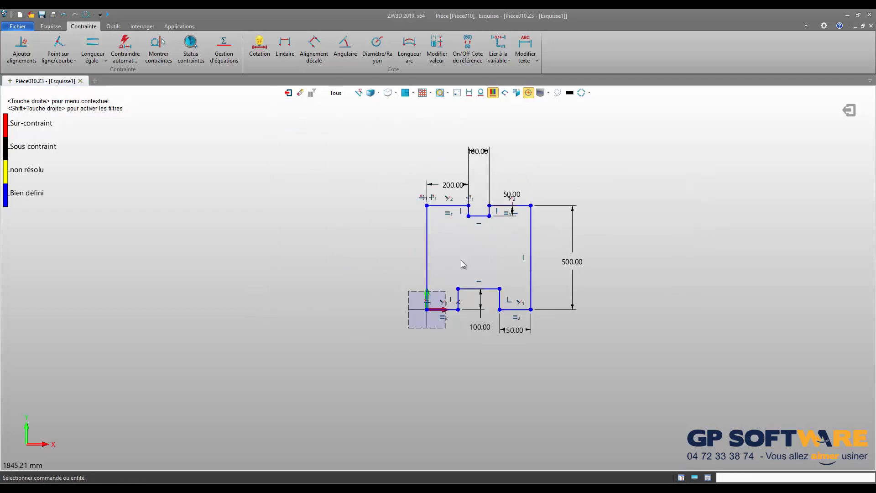
Exit the edited sketch to update the extruded solid, and inspect its new shape
{"action": "scroll", "coordinate": [500, 299], "scroll_direction": "up", "scroll_amount": 2}
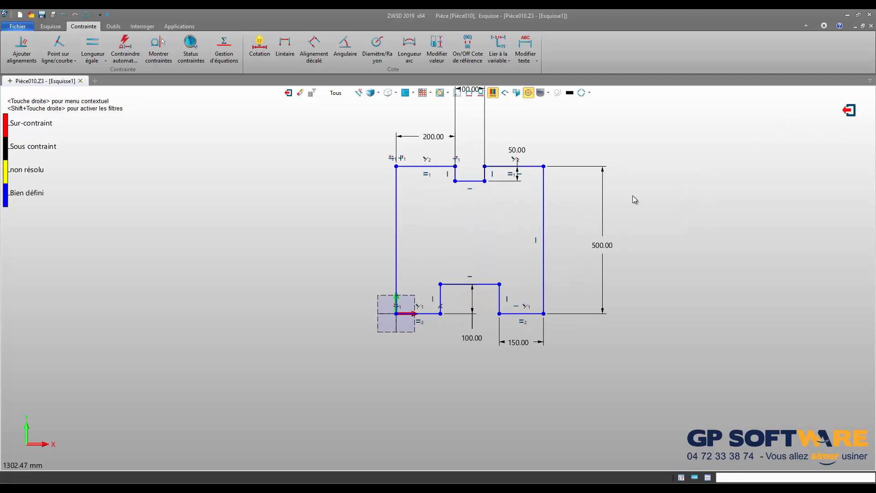
{"action": "left_click", "coordinate": [848, 110]}
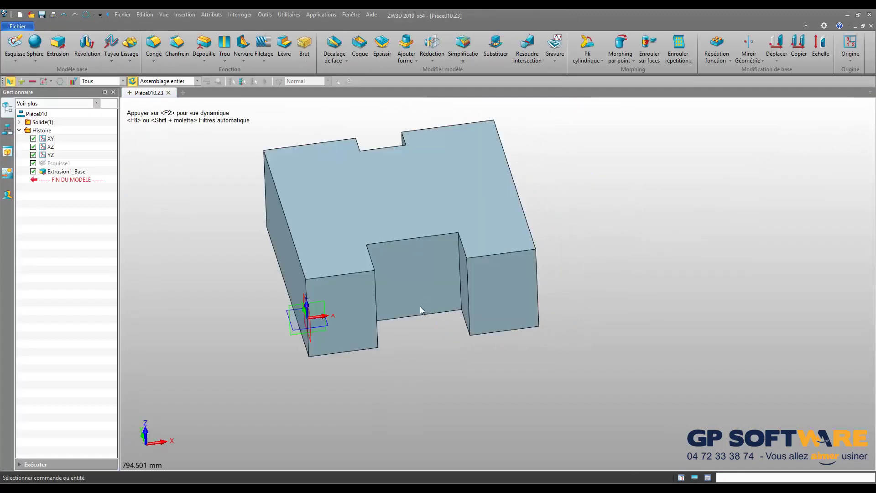
{"action": "mouse_move", "coordinate": [420, 307]}
{"action": "middle_mouse_down"}
{"action": "mouse_move", "coordinate": [400, 260]}
{"action": "mouse_move", "coordinate": [450, 216]}
{"action": "mouse_move", "coordinate": [413, 253]}
{"action": "mouse_move", "coordinate": [399, 198]}
{"action": "mouse_move", "coordinate": [354, 237]}
{"action": "mouse_move", "coordinate": [364, 239]}
{"action": "mouse_move", "coordinate": [375, 218]}
{"action": "mouse_move", "coordinate": [362, 227]}
{"action": "mouse_move", "coordinate": [362, 248]}
{"action": "mouse_move", "coordinate": [371, 218]}
{"action": "mouse_move", "coordinate": [288, 201]}
{"action": "middle_mouse_up"}
{"action": "scroll", "coordinate": [287, 201], "scroll_direction": "up", "scroll_amount": 2}
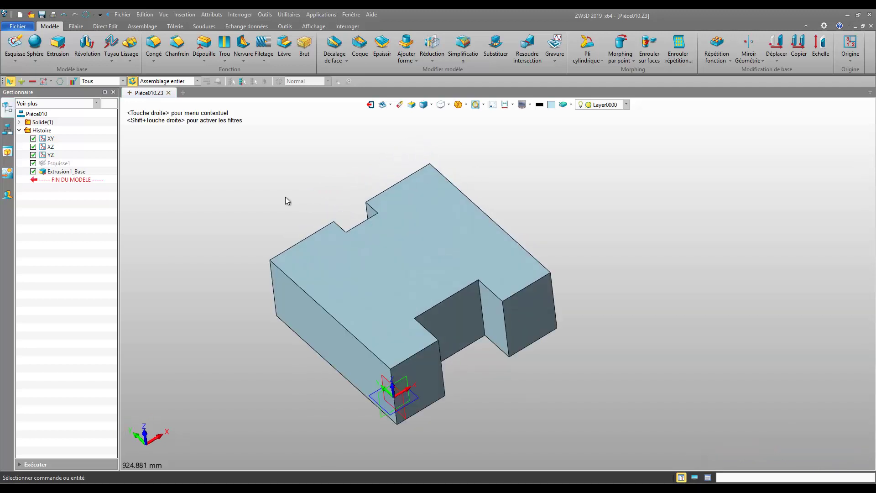